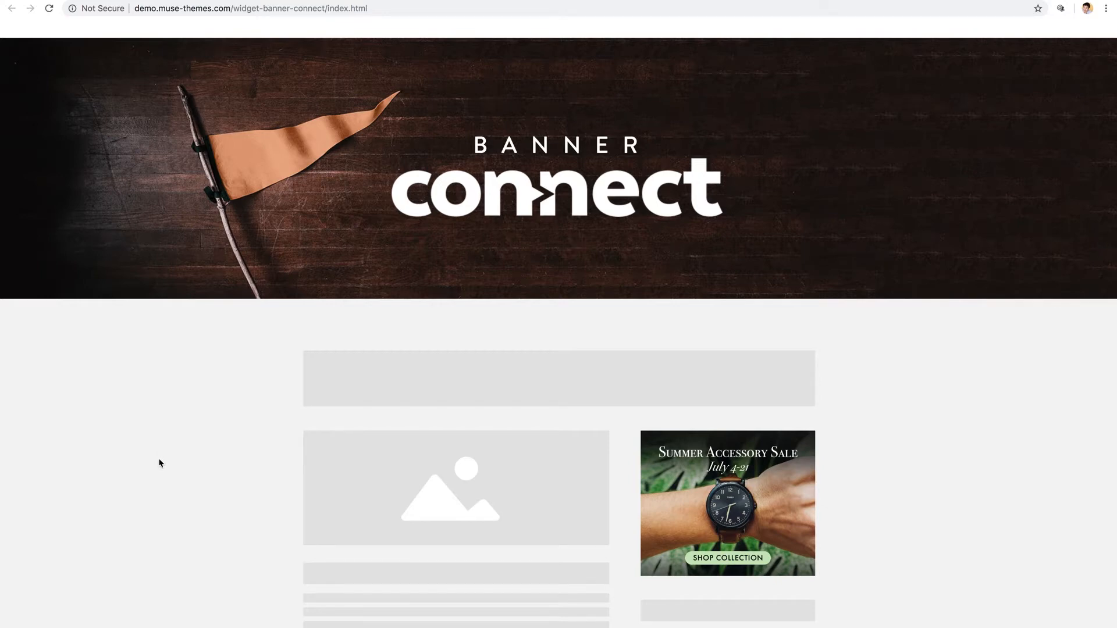
- Look through the whole Banner Connect demo page and examine how its ad banners are placed
scroll(160, 463, down, 3)
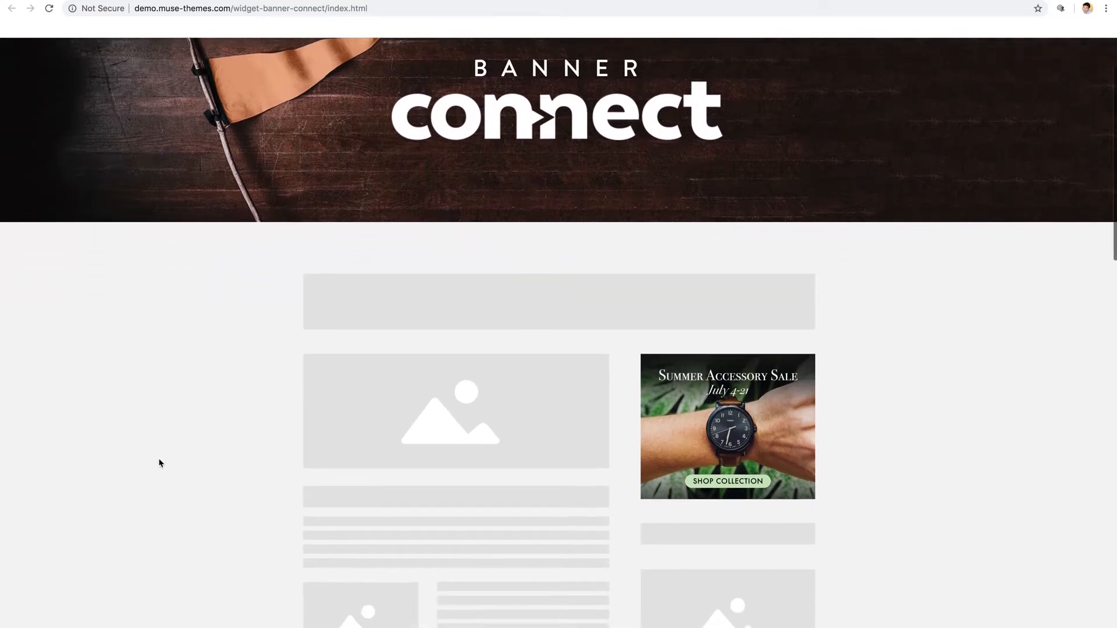
scroll(160, 462, down, 1)
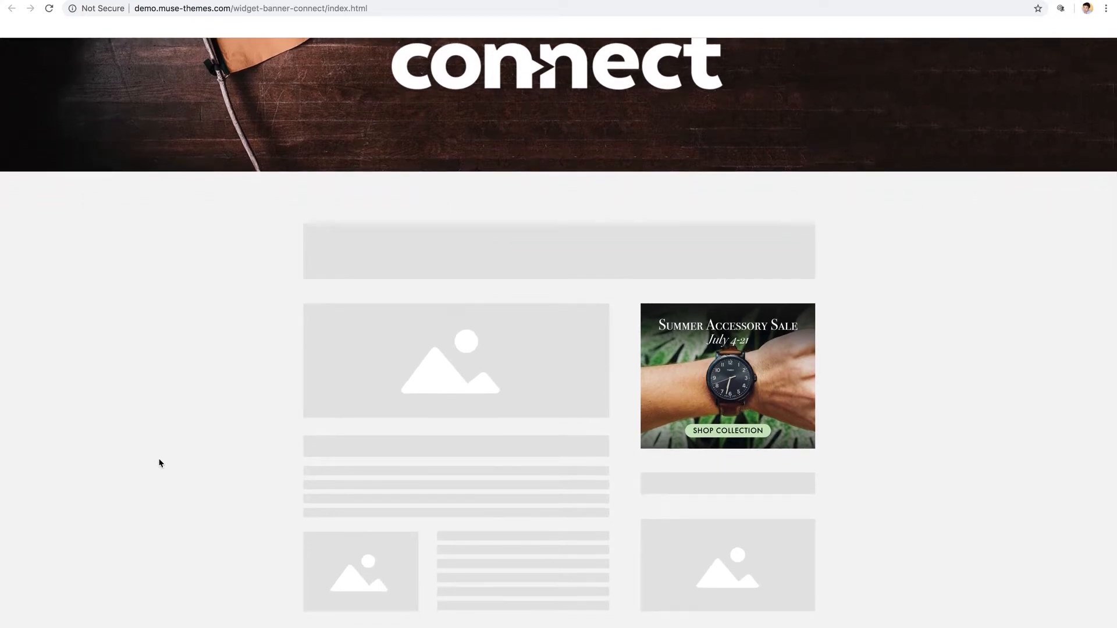
scroll(160, 462, down, 2)
scroll(160, 462, down, 5)
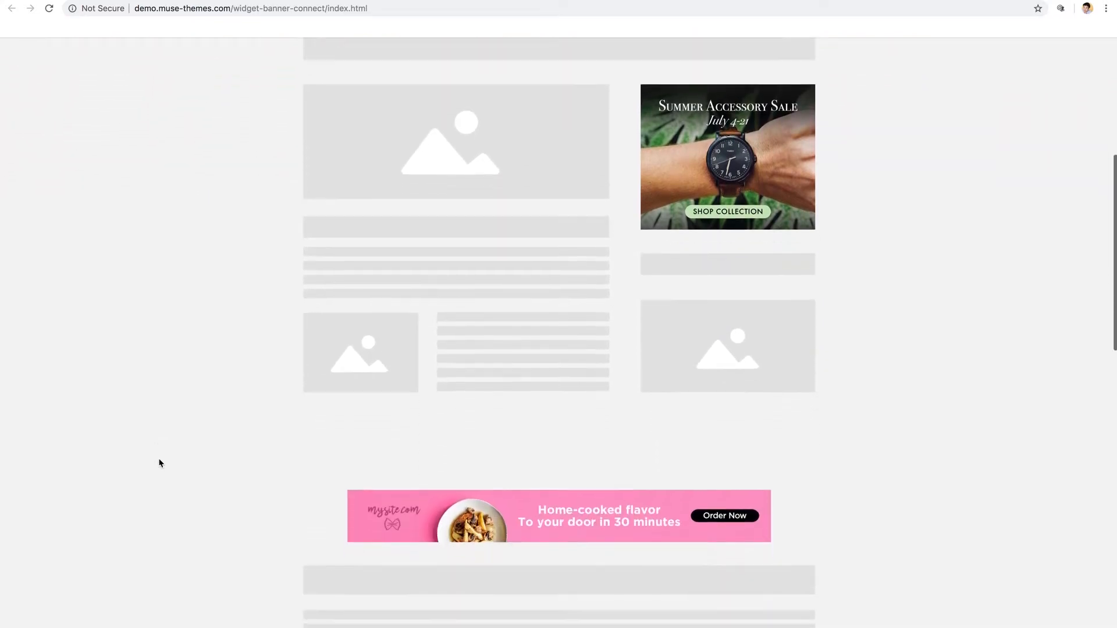
scroll(160, 462, down, 5)
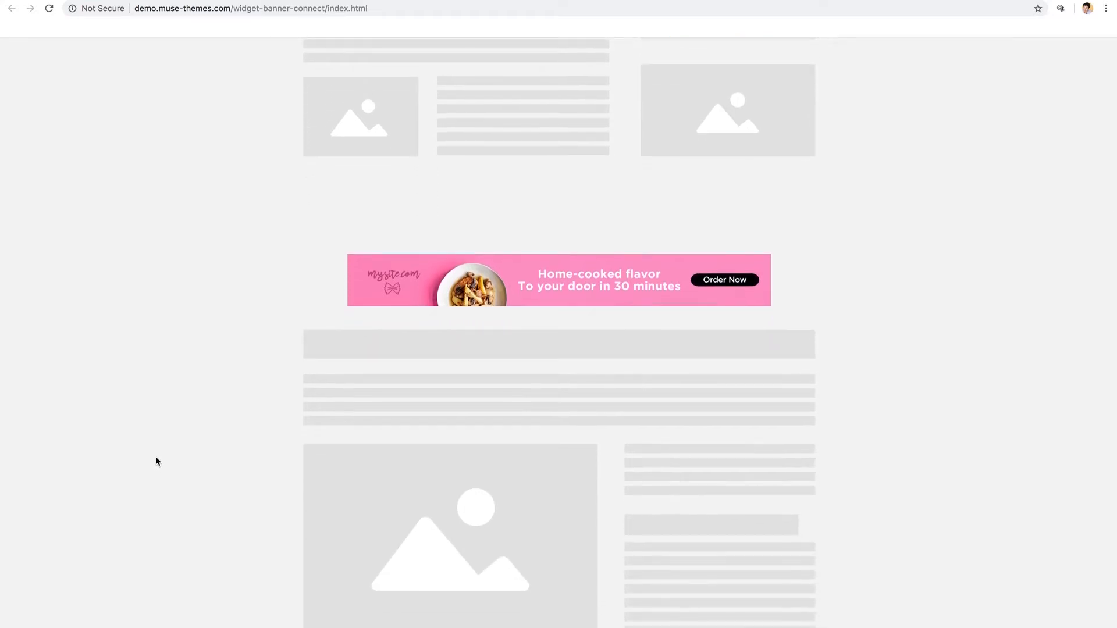
scroll(156, 461, down, 10)
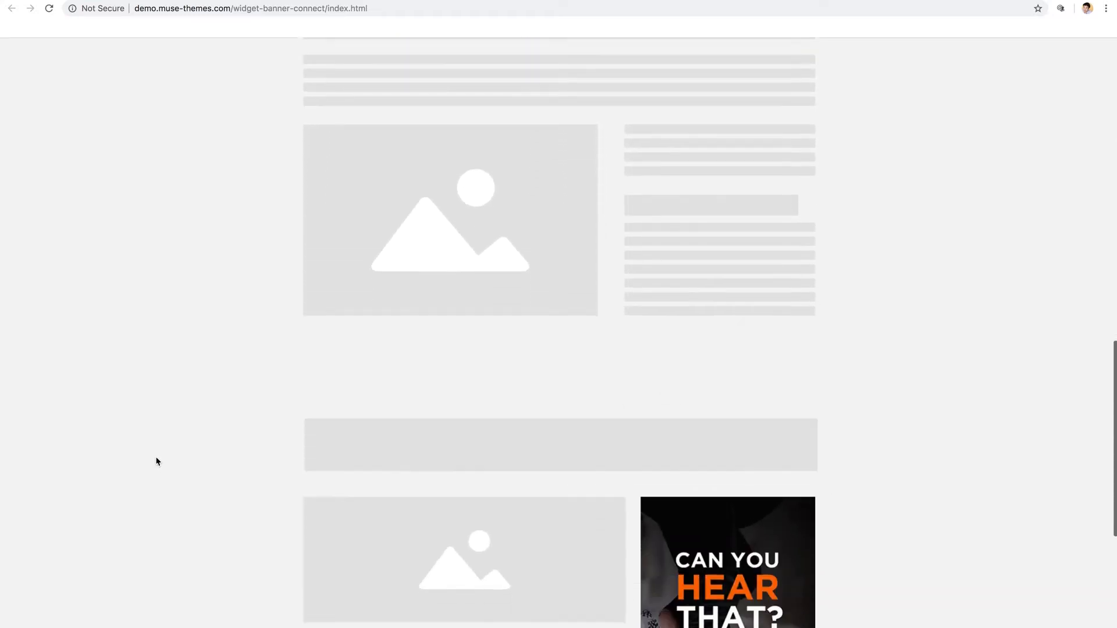
scroll(156, 462, down, 5)
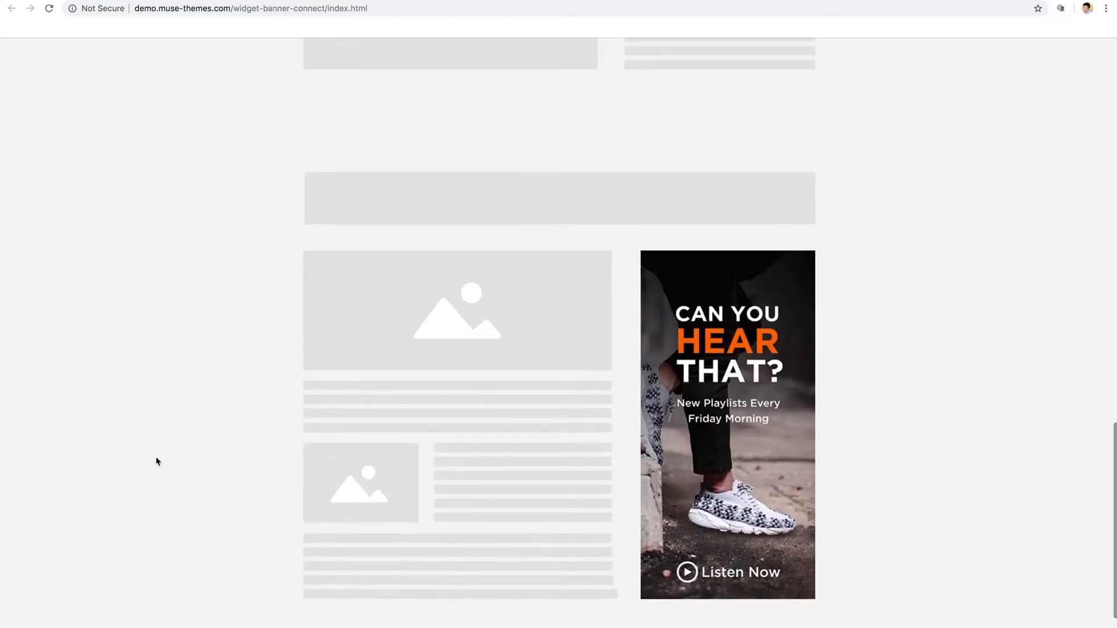
scroll(156, 462, down, 1)
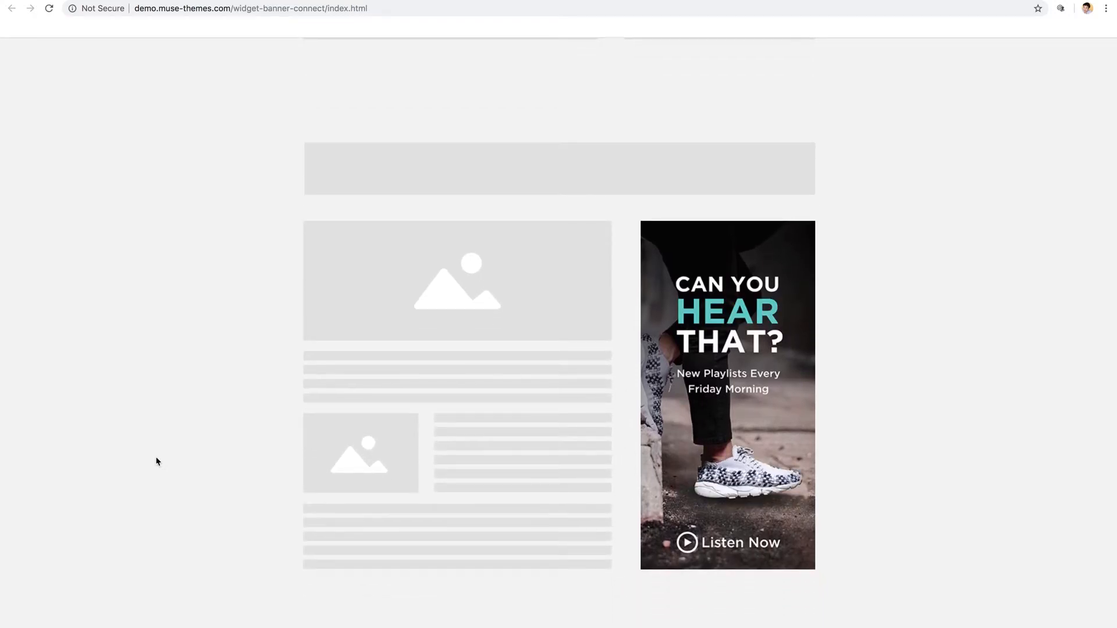
scroll(156, 461, up, 7)
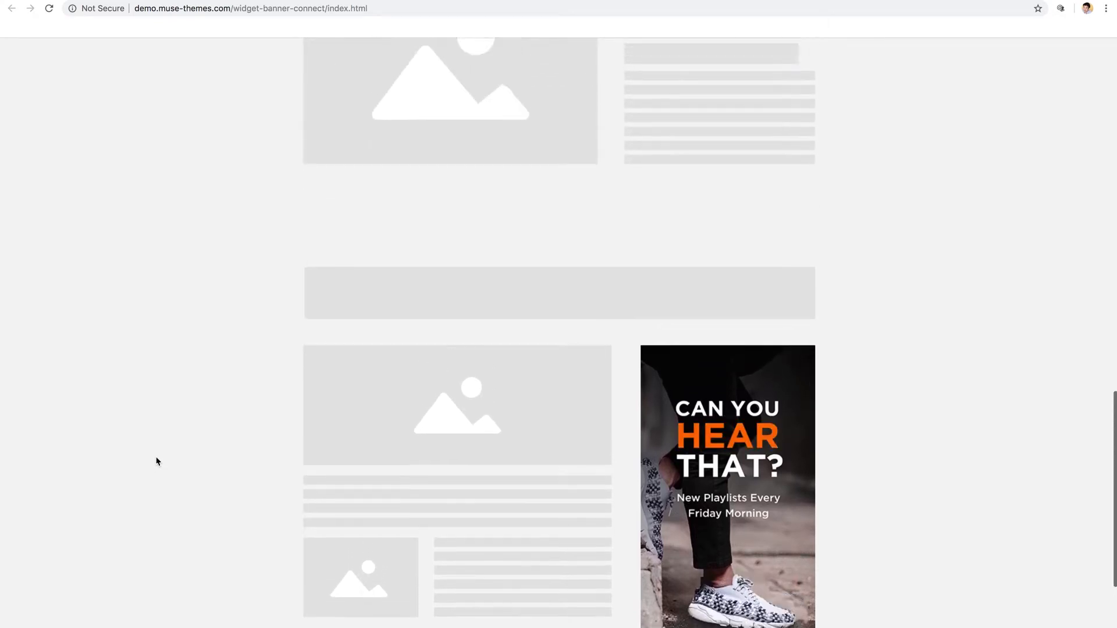
scroll(156, 462, up, 12)
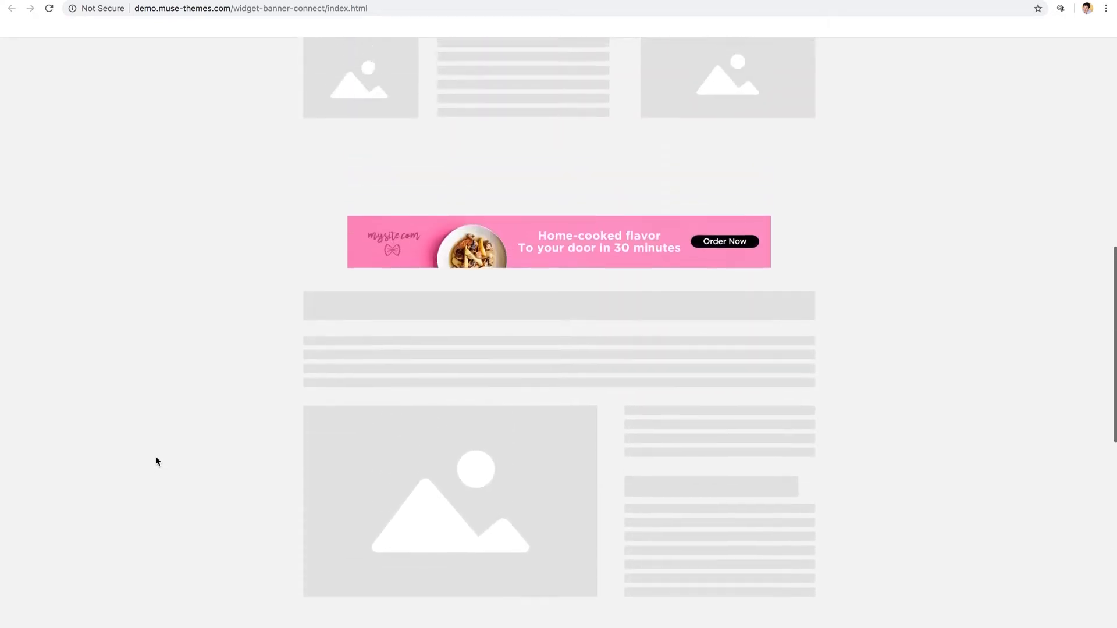
scroll(157, 461, up, 8)
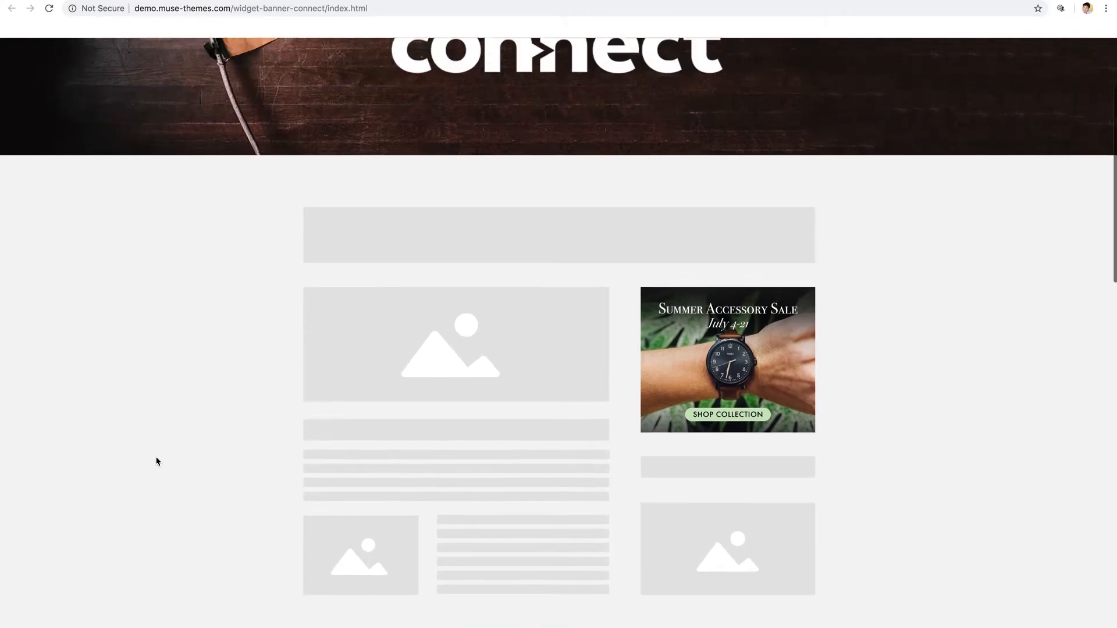
scroll(156, 462, up, 2)
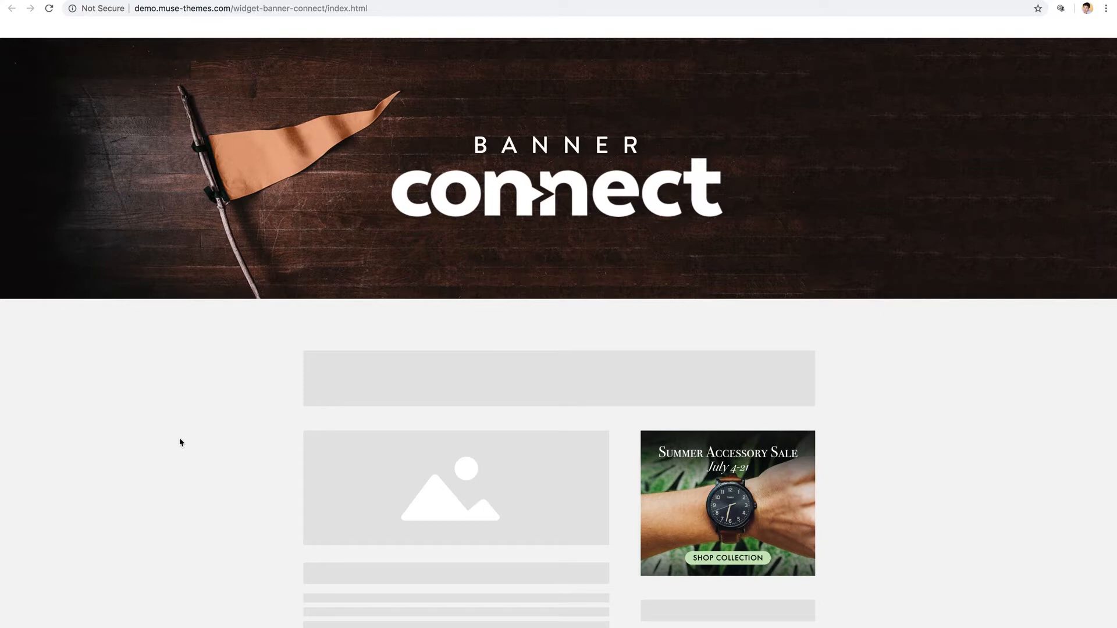
- Review the demo page's watch, home-cooked food and playlist banners, checking the food banner's link target
scroll(185, 451, down, 3)
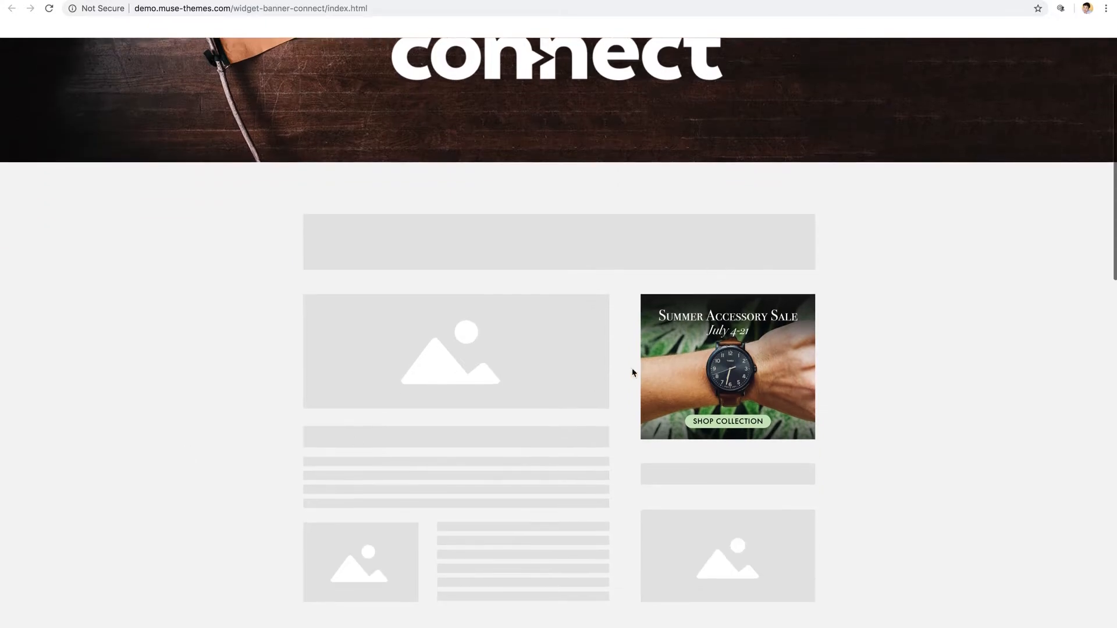
scroll(745, 385, down, 6)
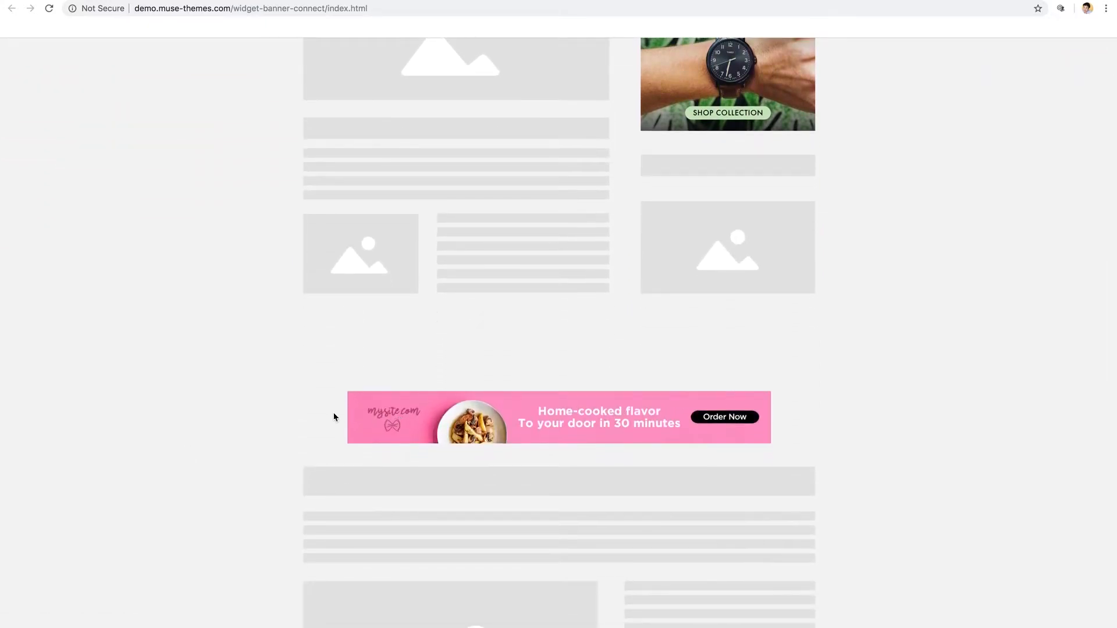
scroll(236, 403, down, 3)
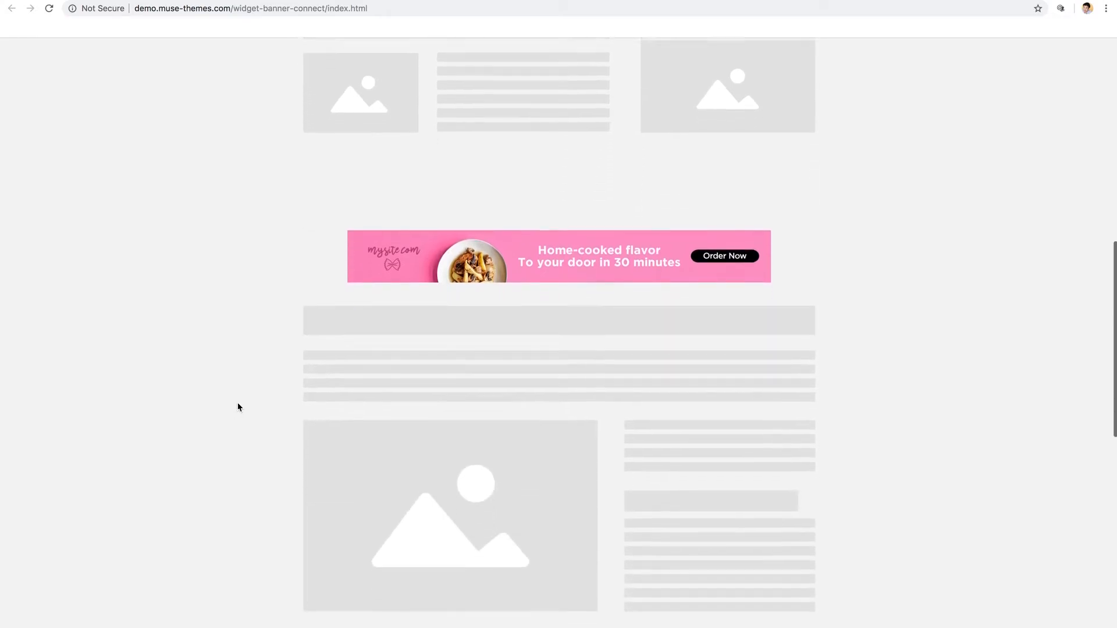
scroll(241, 403, up, 3)
scroll(245, 406, up, 8)
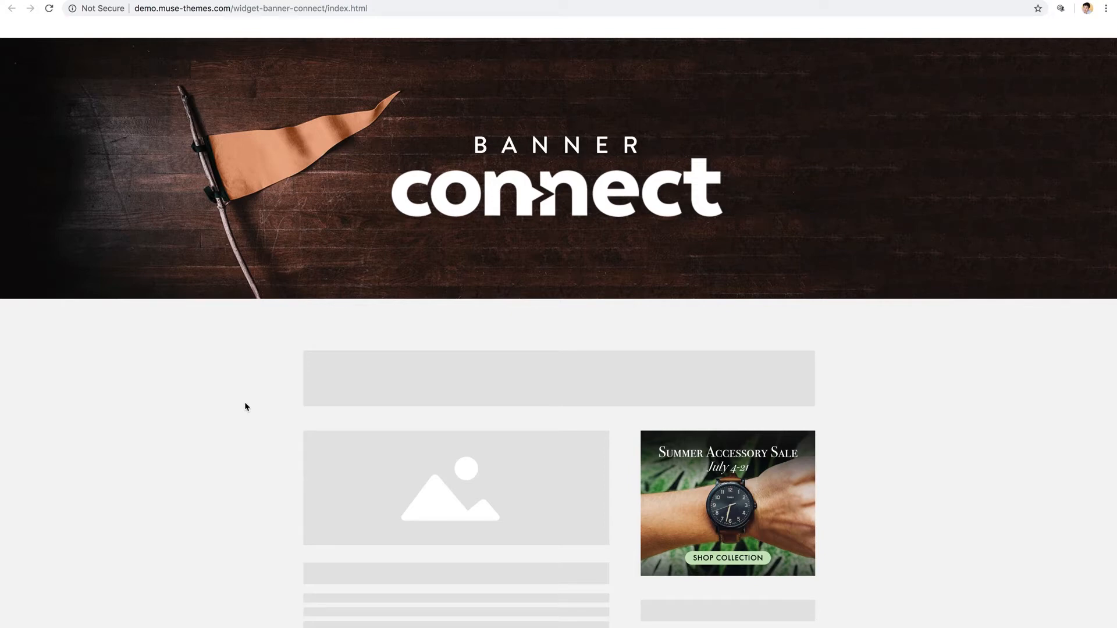
scroll(248, 410, down, 2)
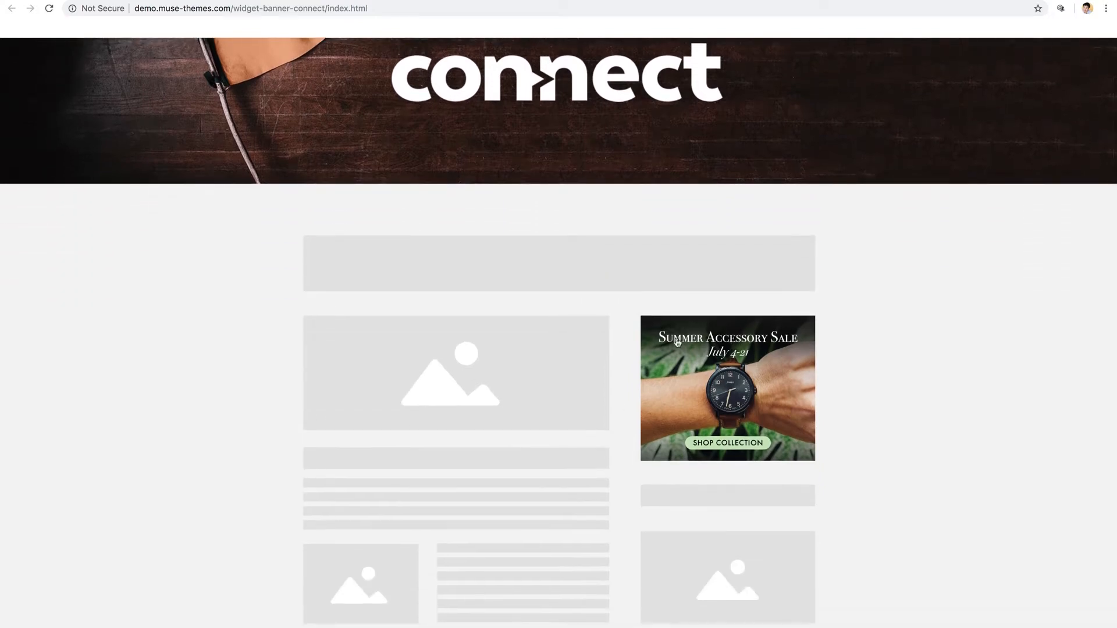
scroll(870, 421, down, 6)
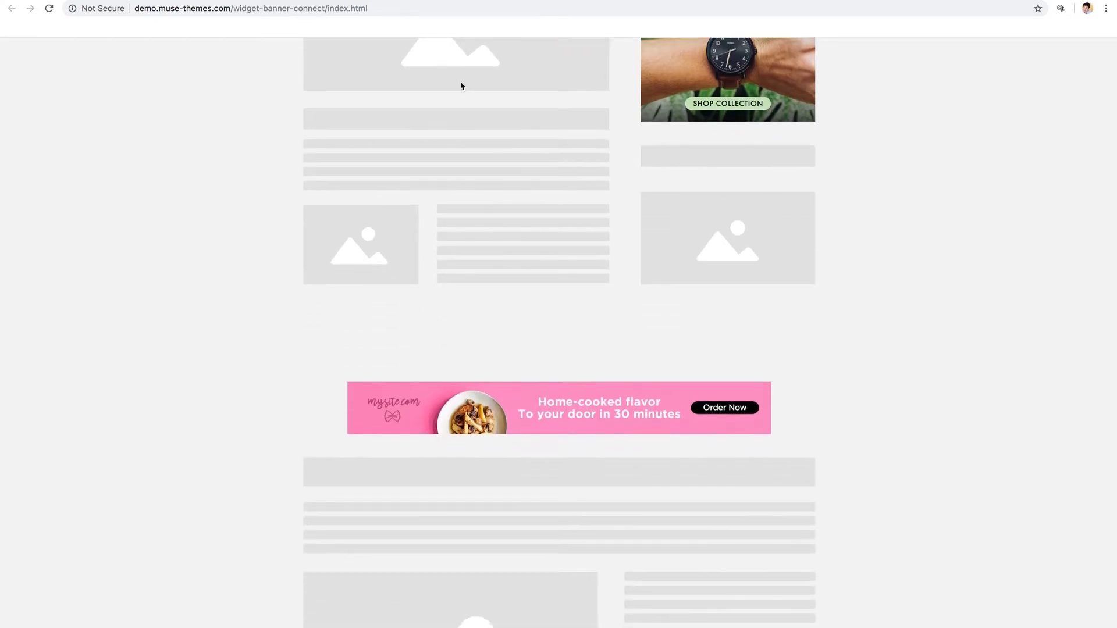
scroll(483, 97, up, 2)
scroll(606, 294, down, 2)
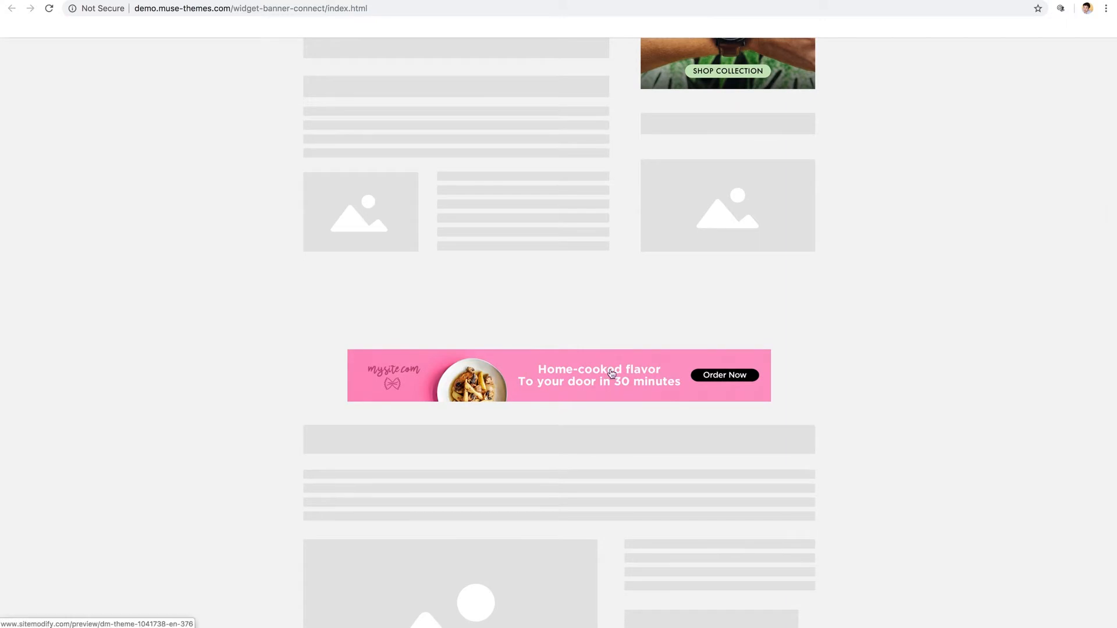
scroll(584, 376, down, 1)
scroll(583, 375, down, 10)
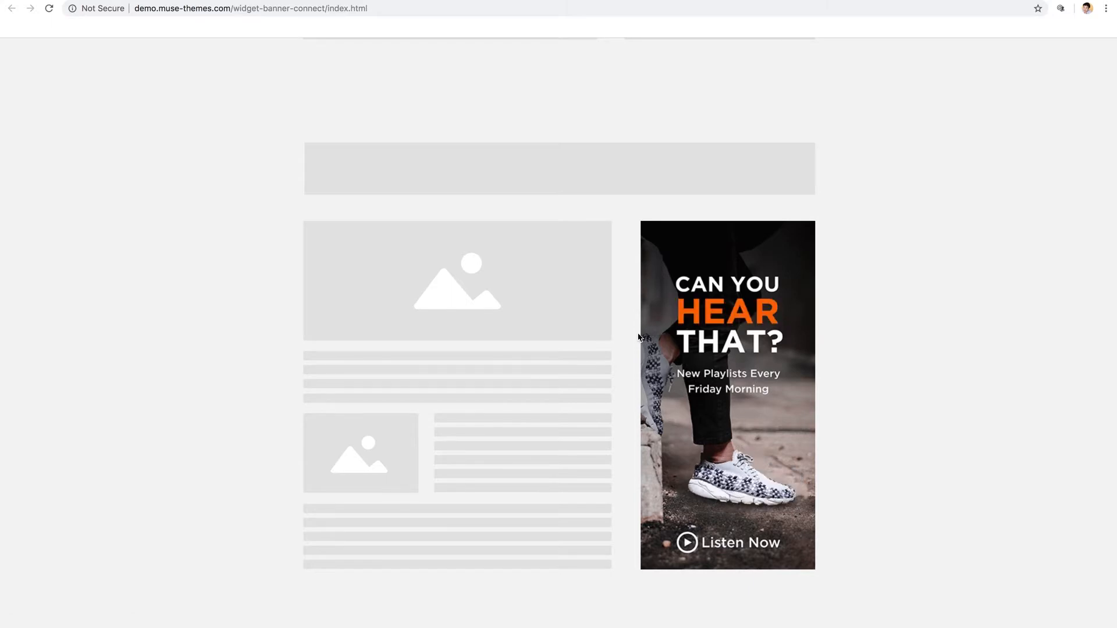
scroll(638, 334, up, 10)
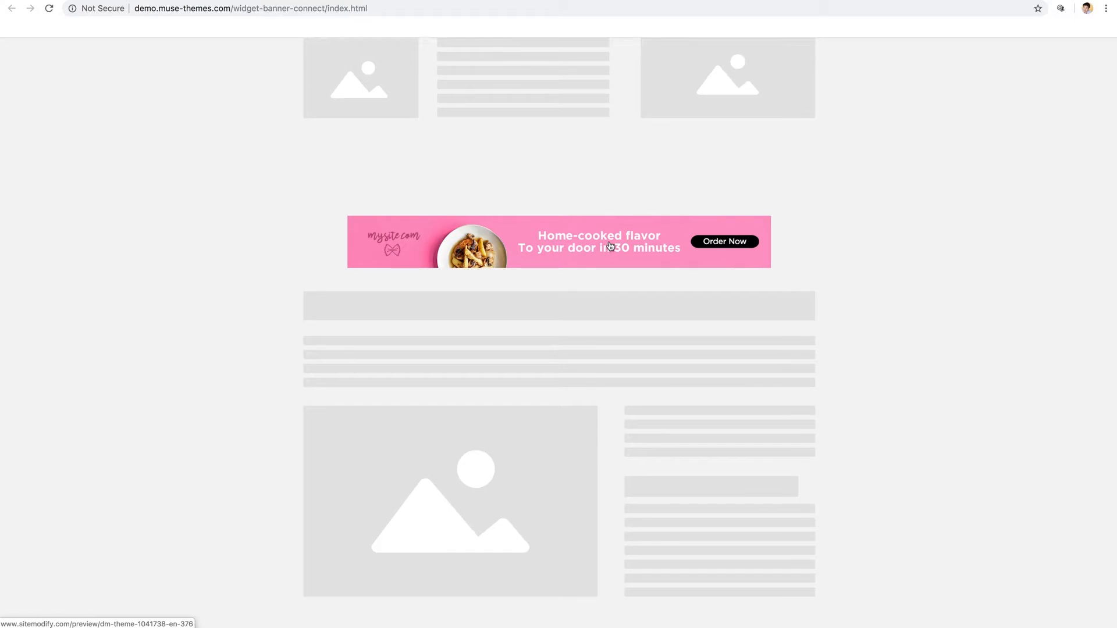
scroll(611, 246, up, 7)
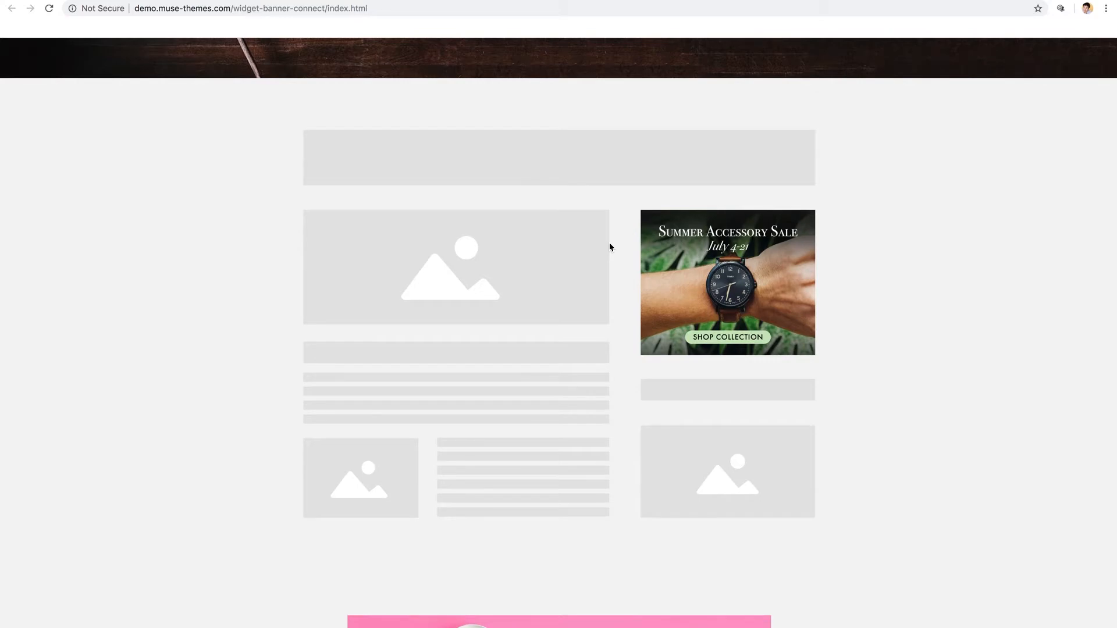
scroll(610, 247, up, 4)
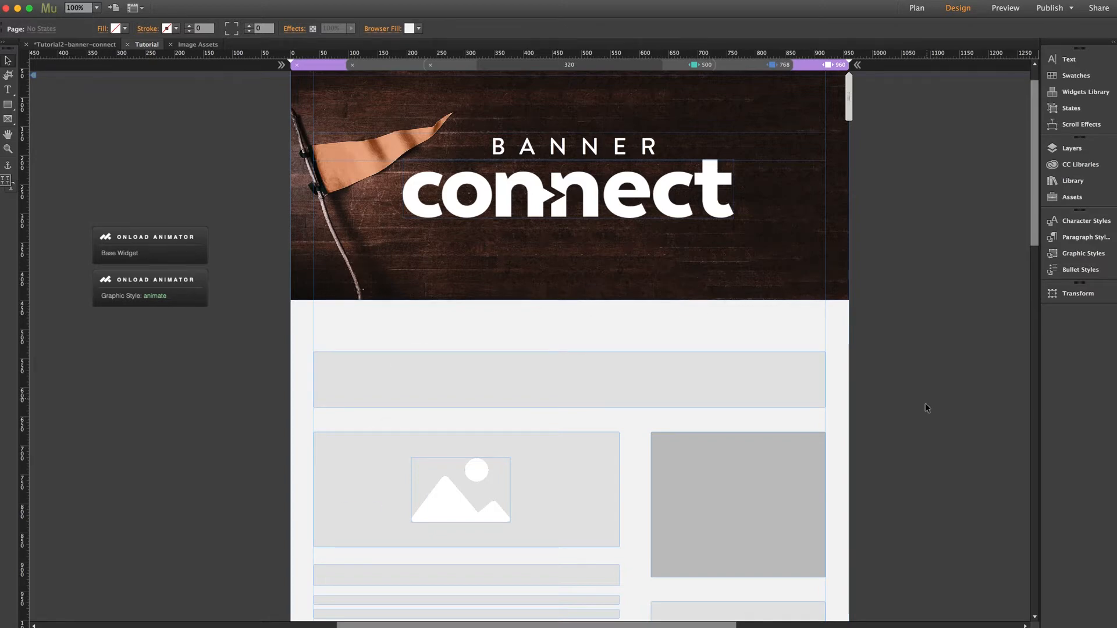
- Switch to Adobe Muse and place the Banner Connect widget from the library near the wide grey placeholder on the Tutorial page
scroll(925, 407, down, 6)
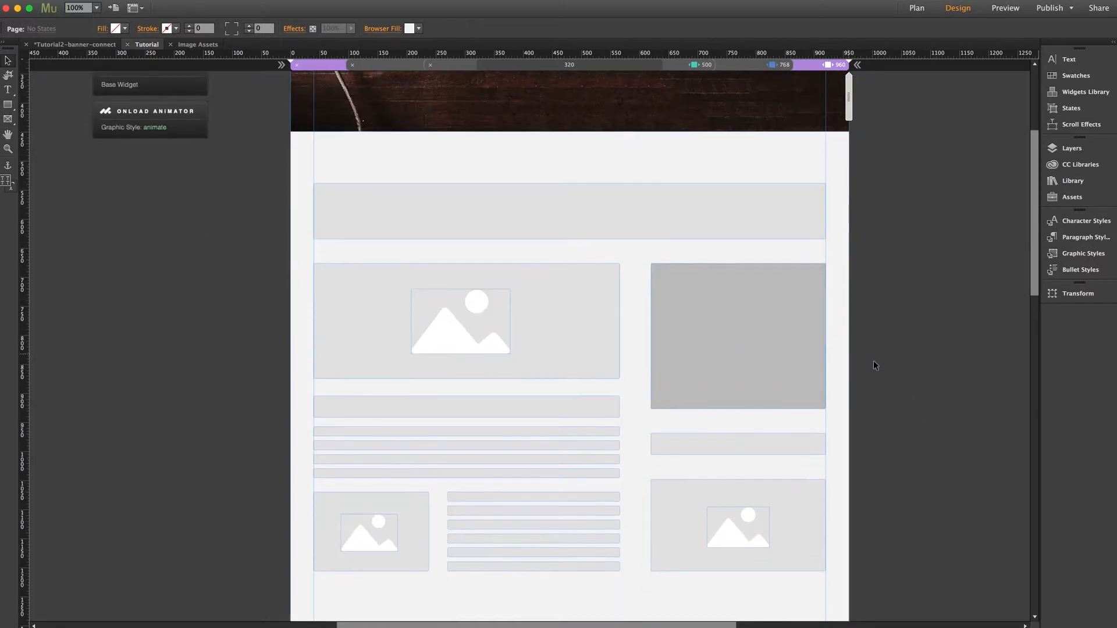
scroll(884, 366, down, 12)
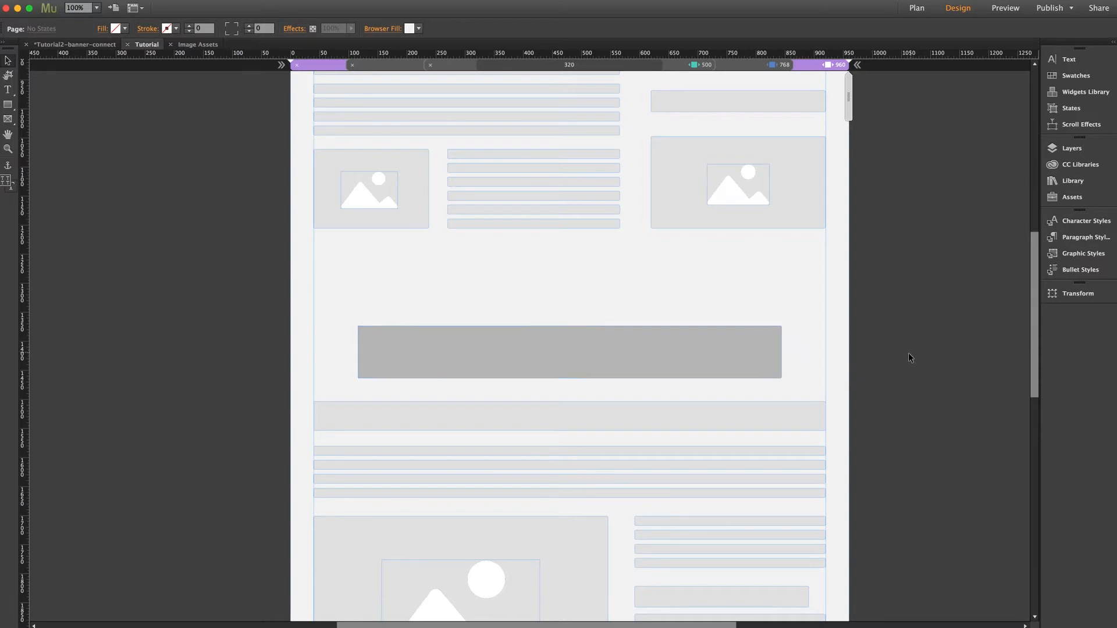
scroll(908, 355, down, 1)
scroll(908, 358, down, 1)
click(1072, 180)
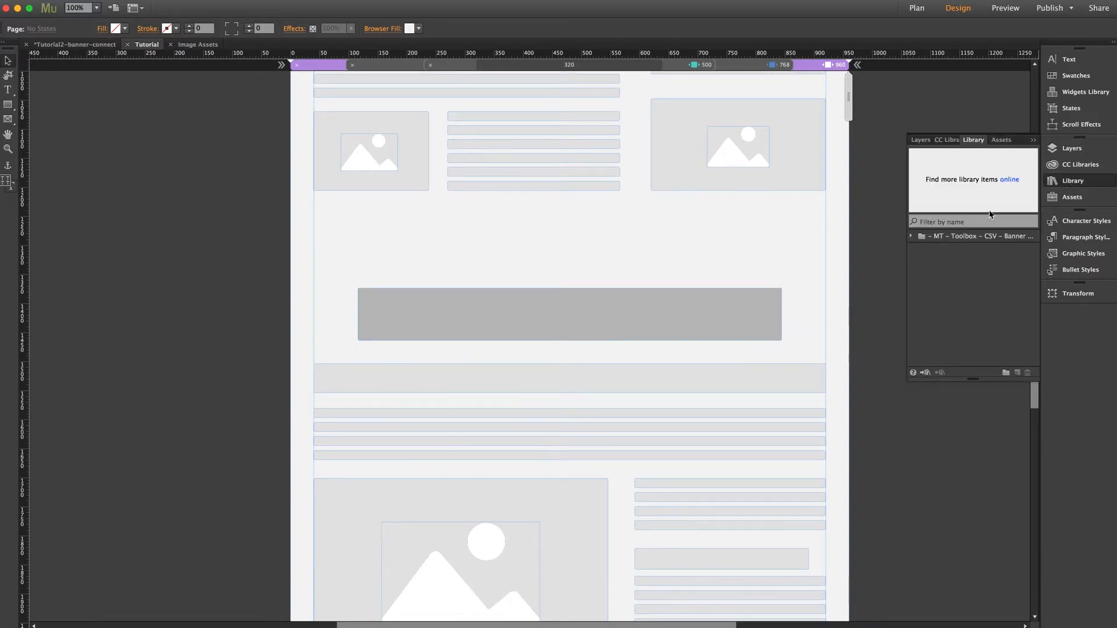
click(911, 237)
drag(957, 249, 686, 232)
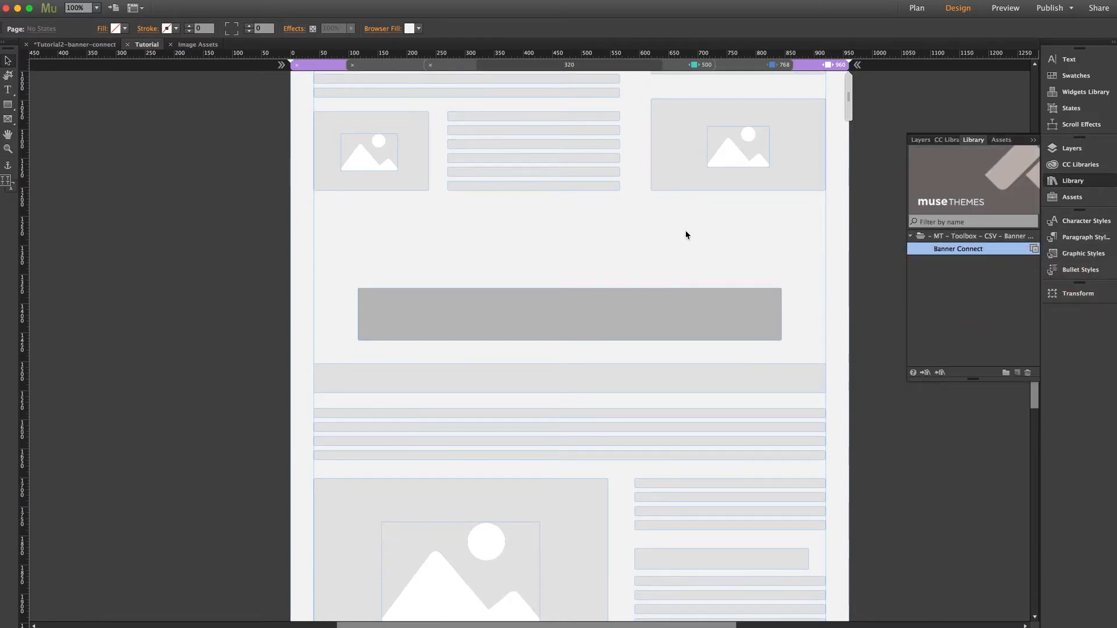
click(1074, 181)
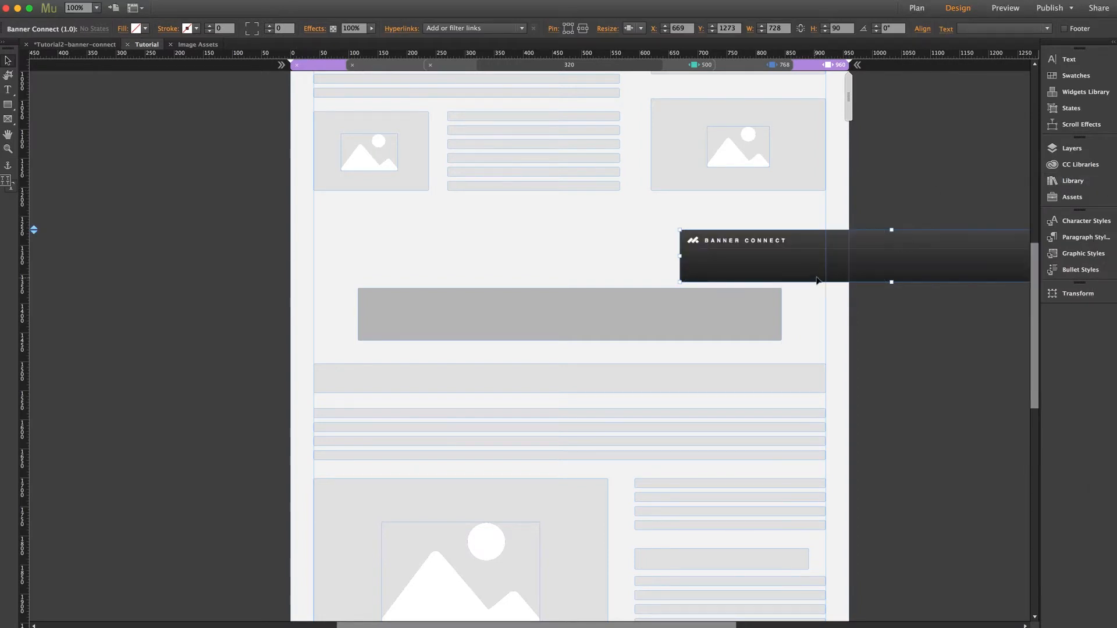
- Position the Banner Connect widget over the wide grey placeholder at X 116, Y 1374 and size it to 728 × 90
drag(773, 266, 505, 255)
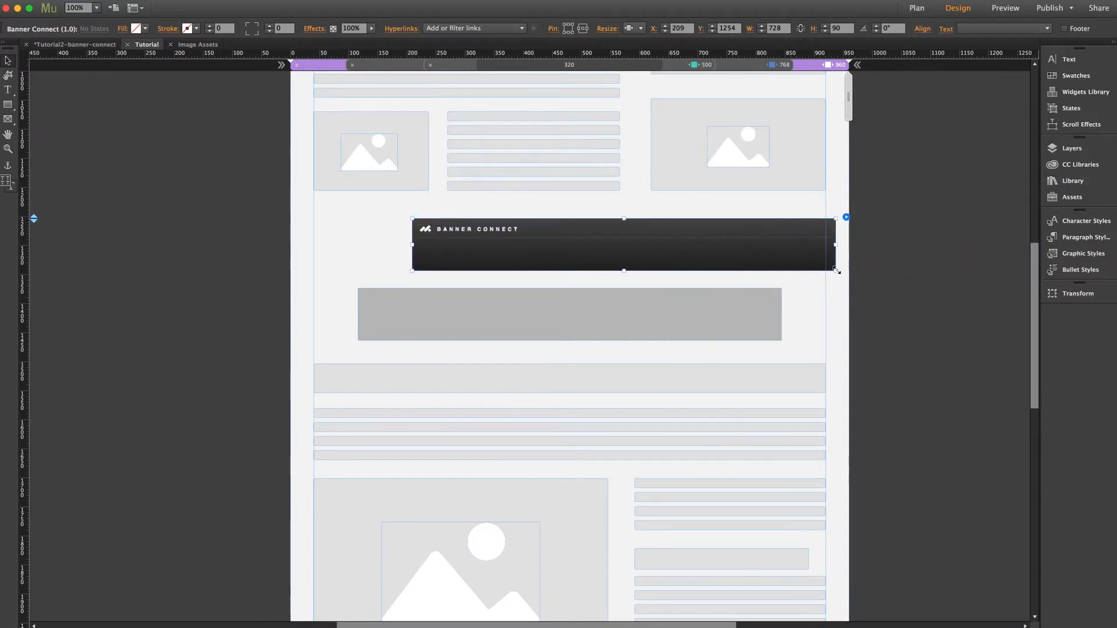
drag(837, 271, 806, 305)
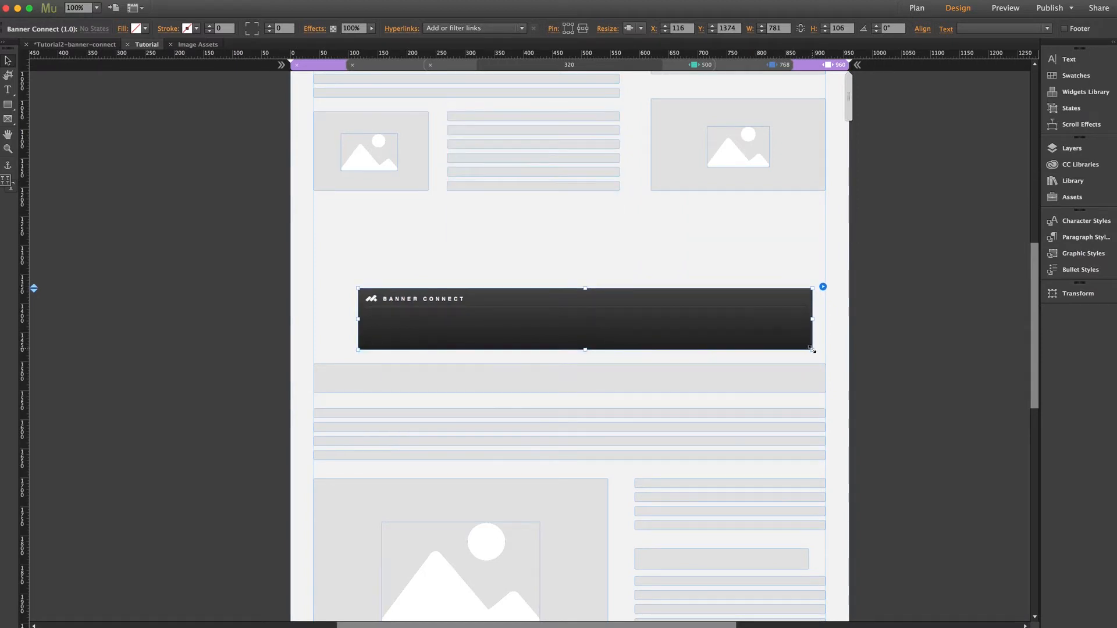
drag(813, 350, 782, 341)
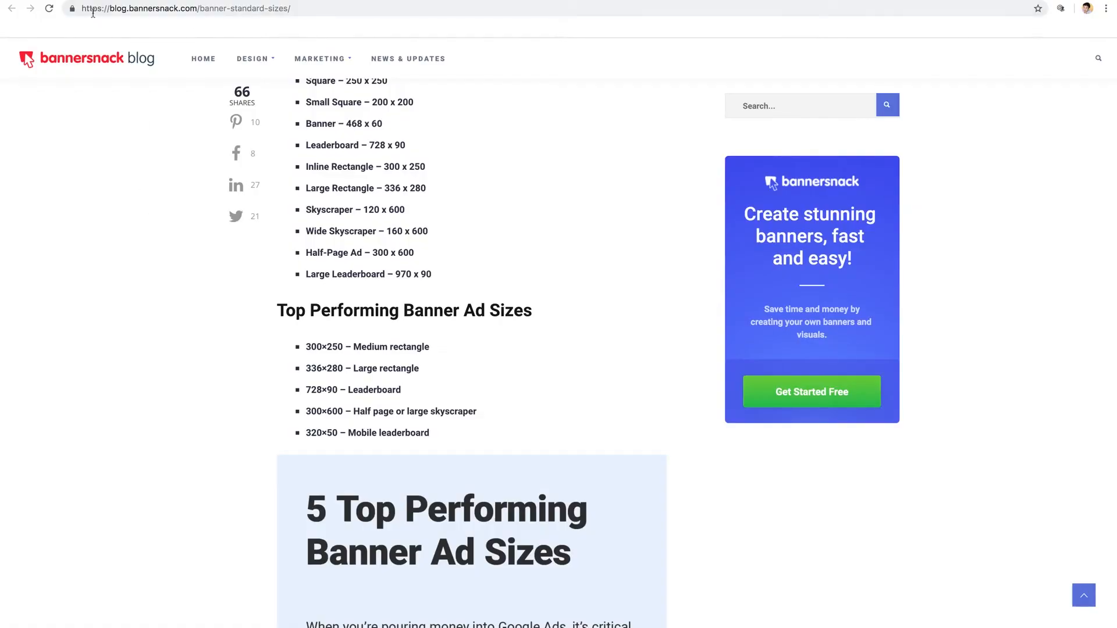
- Switch to the browser and examine the standard and top performing banner ad sizes on the Bannersnack blog
click(93, 13)
click(316, 8)
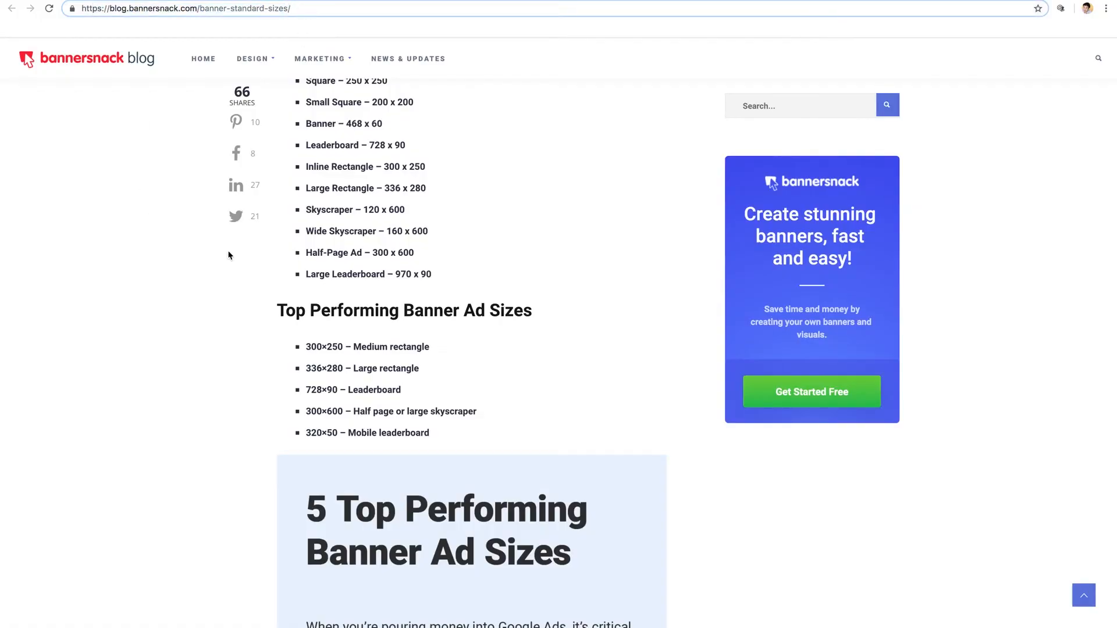
scroll(229, 254, down, 3)
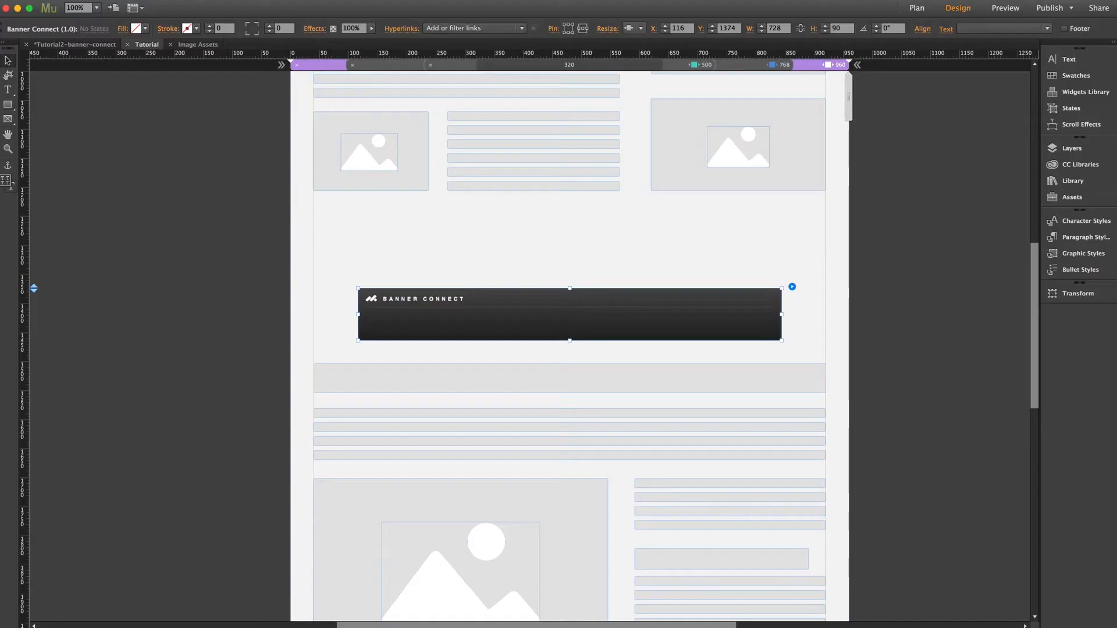
- Back in Adobe Muse, change the resize behaviour of the 728 × 90 Banner Connect widget and deselect it
scroll(929, 289, right, 5)
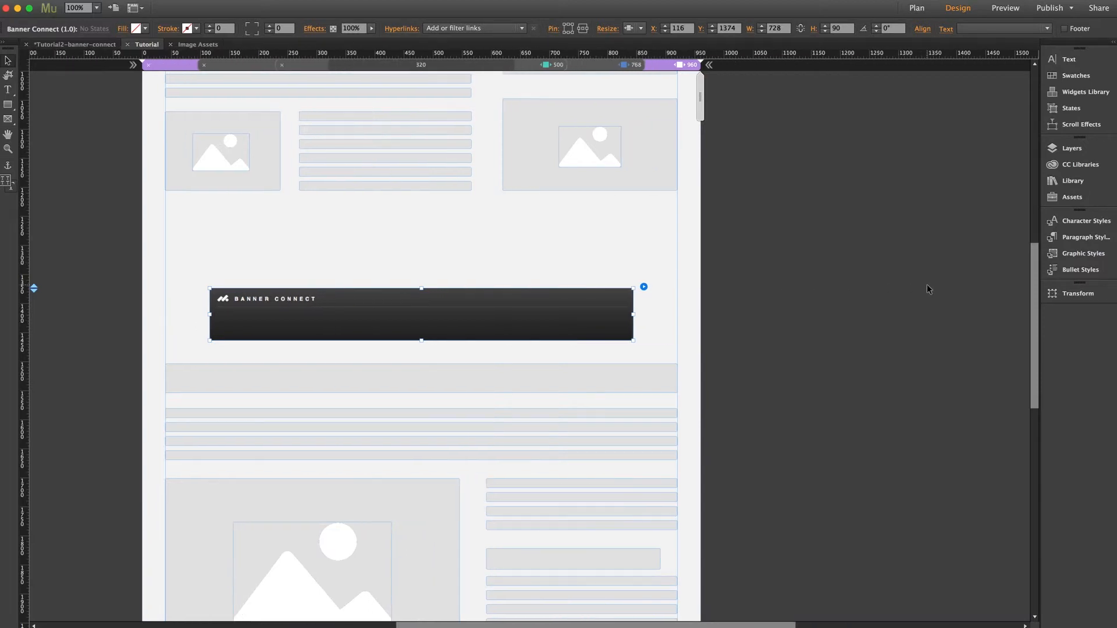
click(642, 31)
click(645, 40)
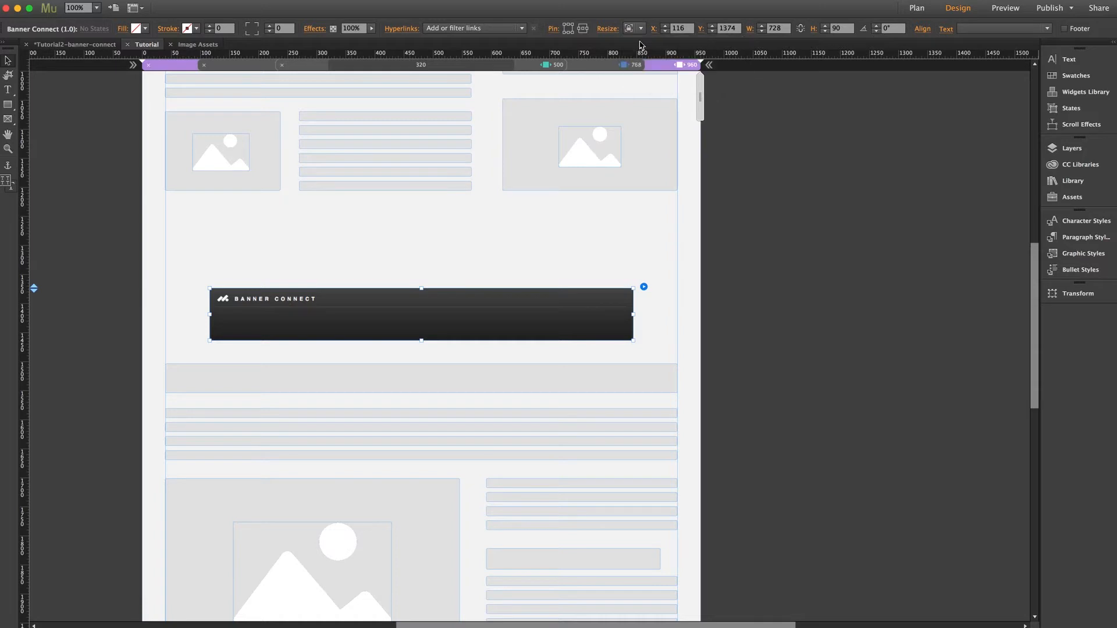
click(740, 223)
scroll(730, 226, down, 4)
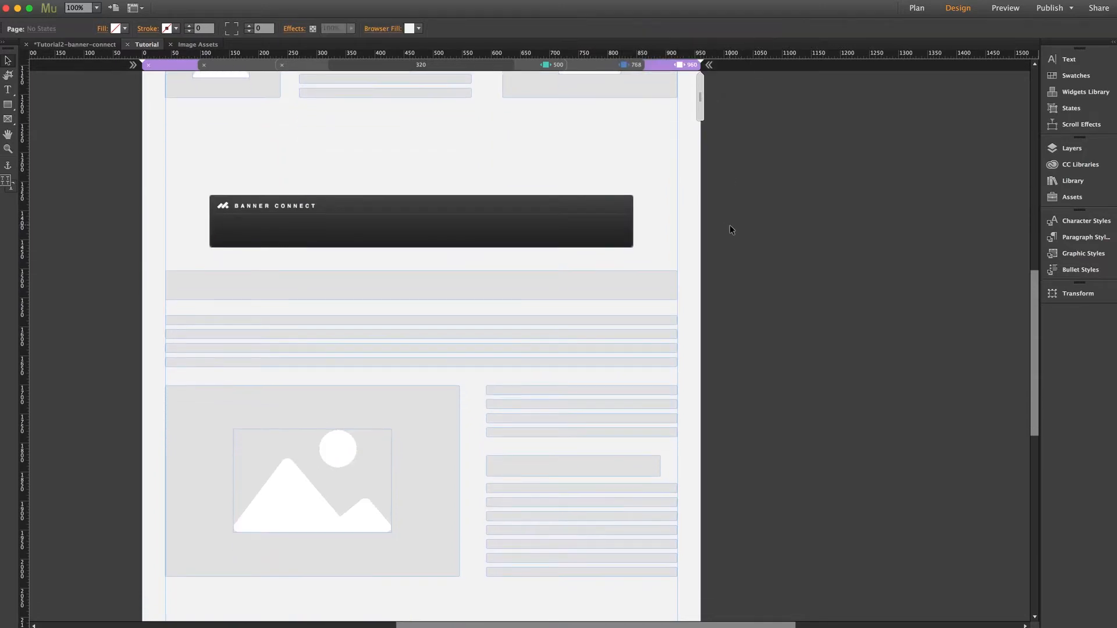
- Open the Banner Connect widget's options and review the content source choices and Google Sheets URL, keeping Google Spreadsheet as the source
click(588, 218)
click(644, 194)
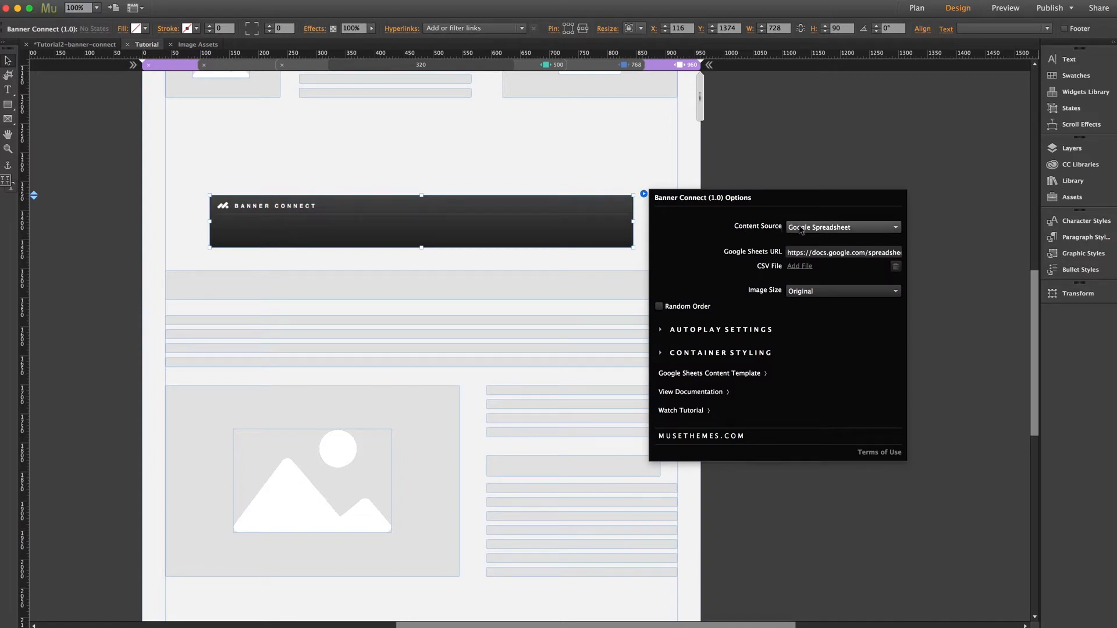
click(835, 228)
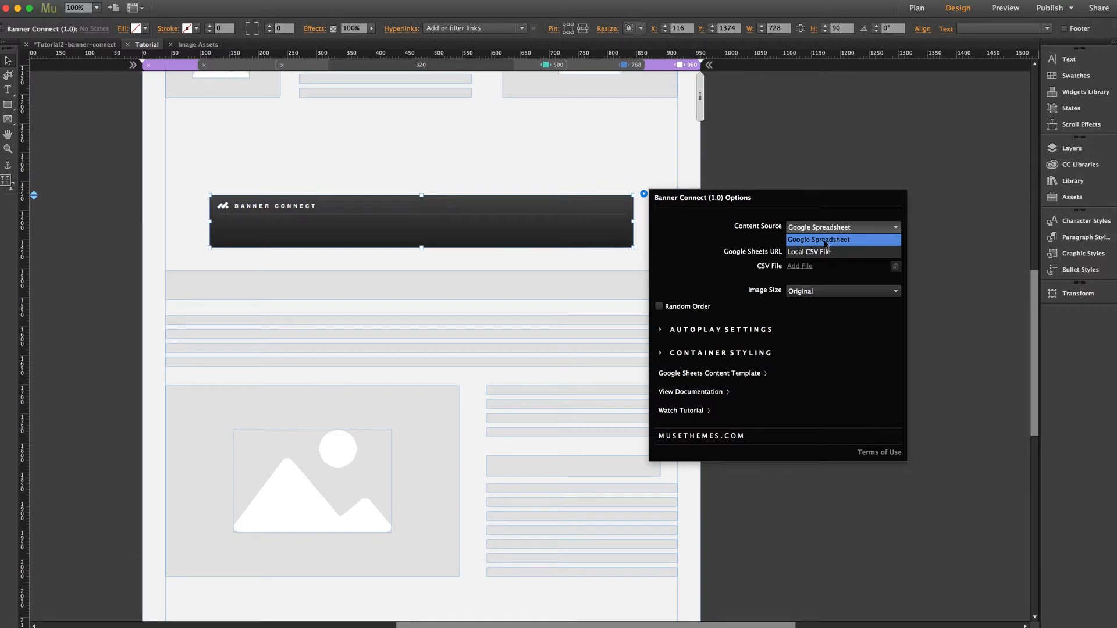
click(818, 243)
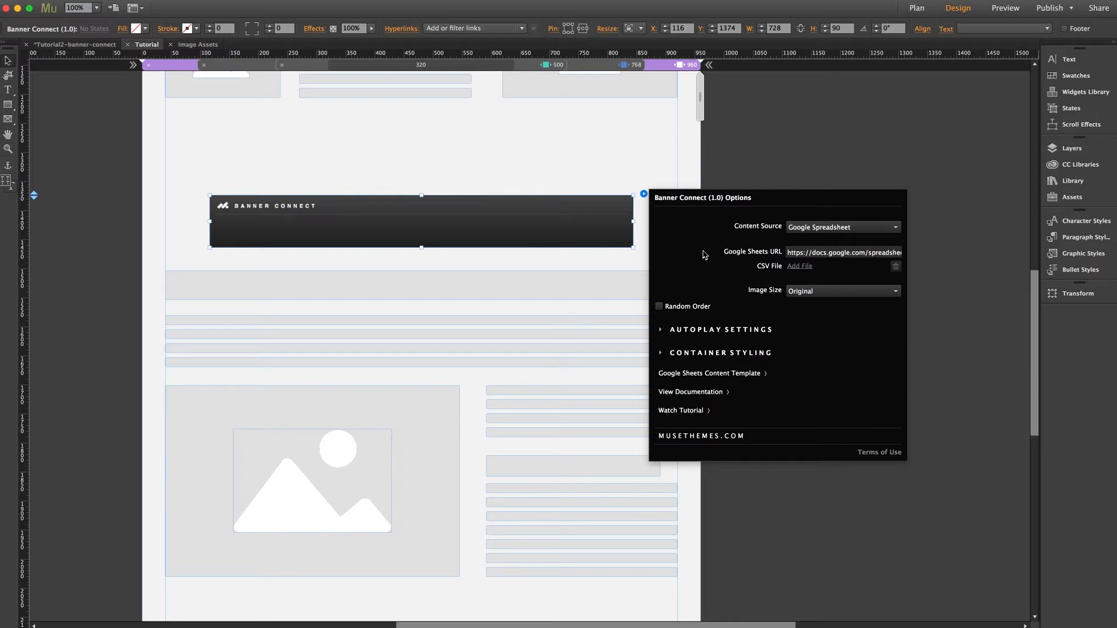
click(808, 228)
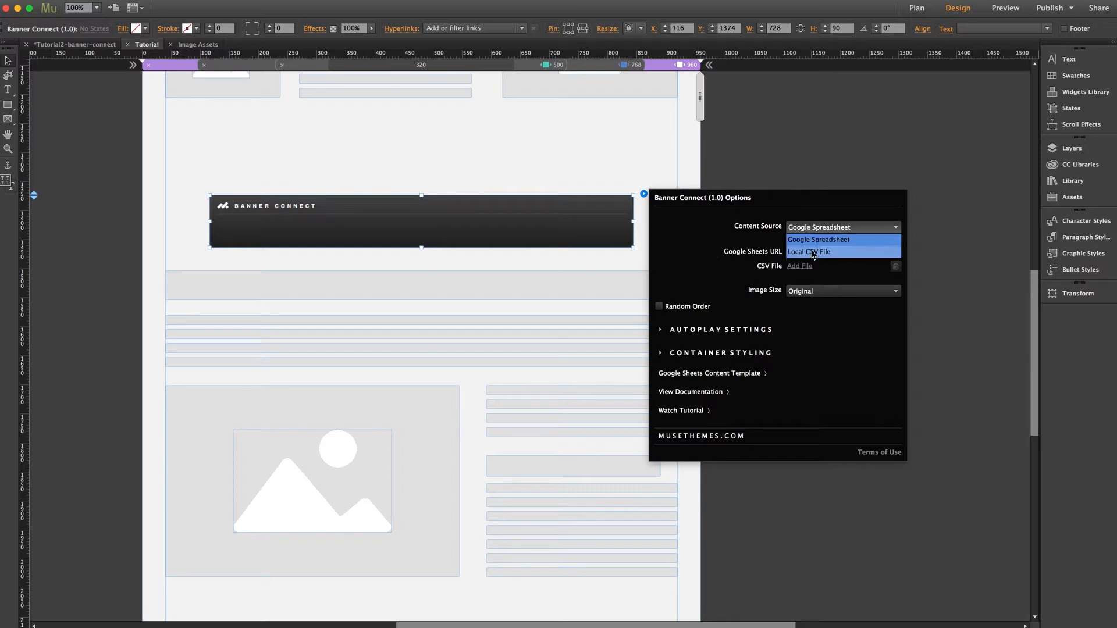
click(751, 246)
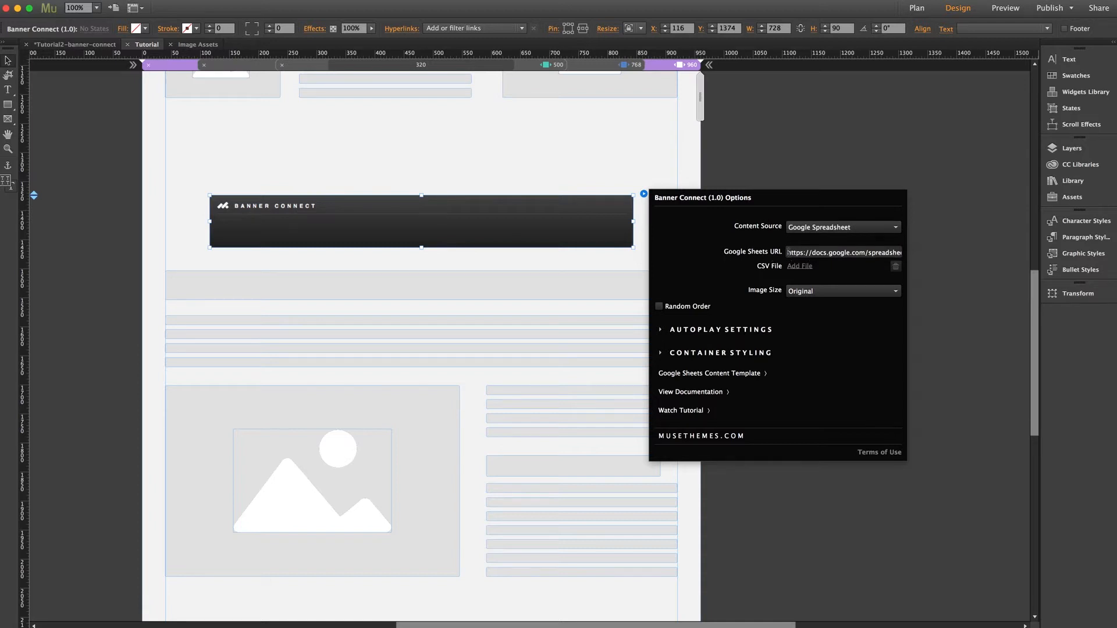
drag(788, 252, 933, 254)
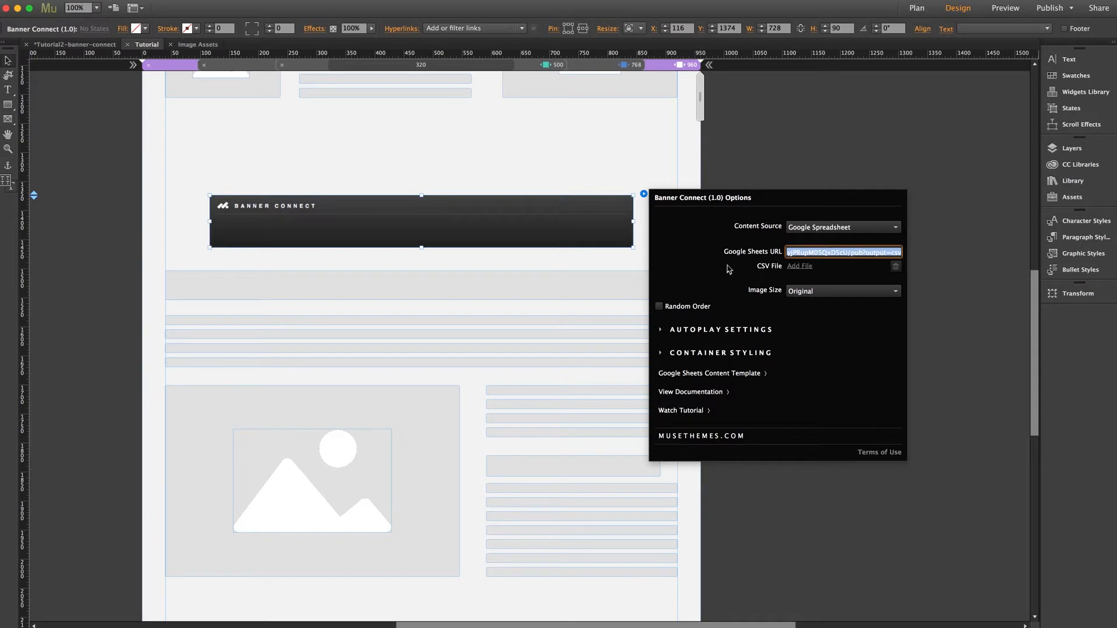
- Review the Original and Cover image size choices for the Banner Connect widget, keeping Original
click(804, 294)
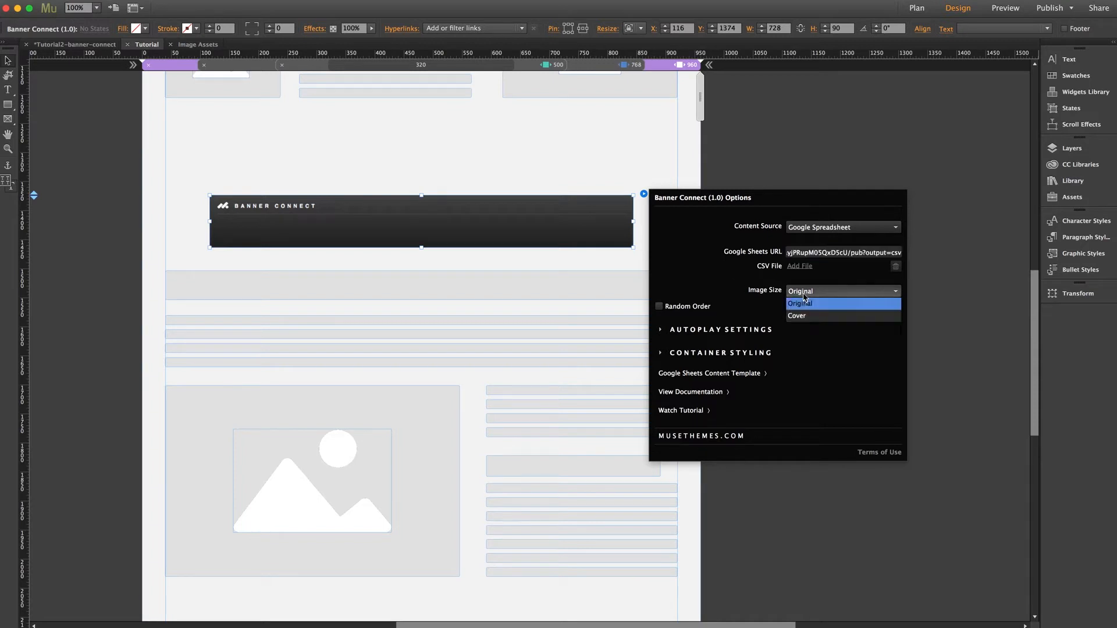
click(809, 328)
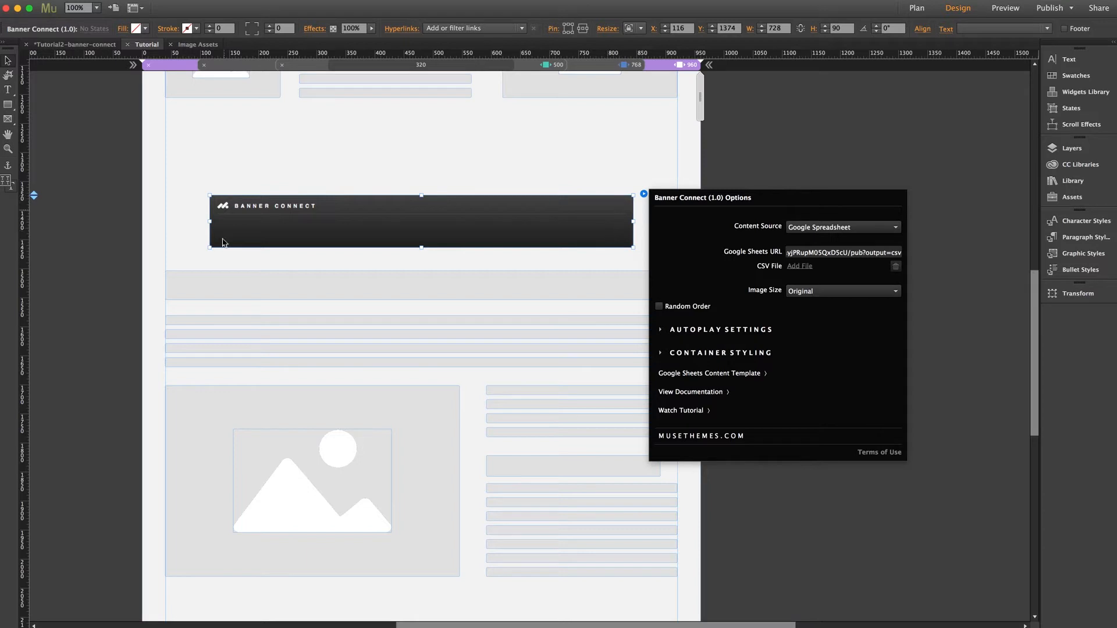
click(818, 292)
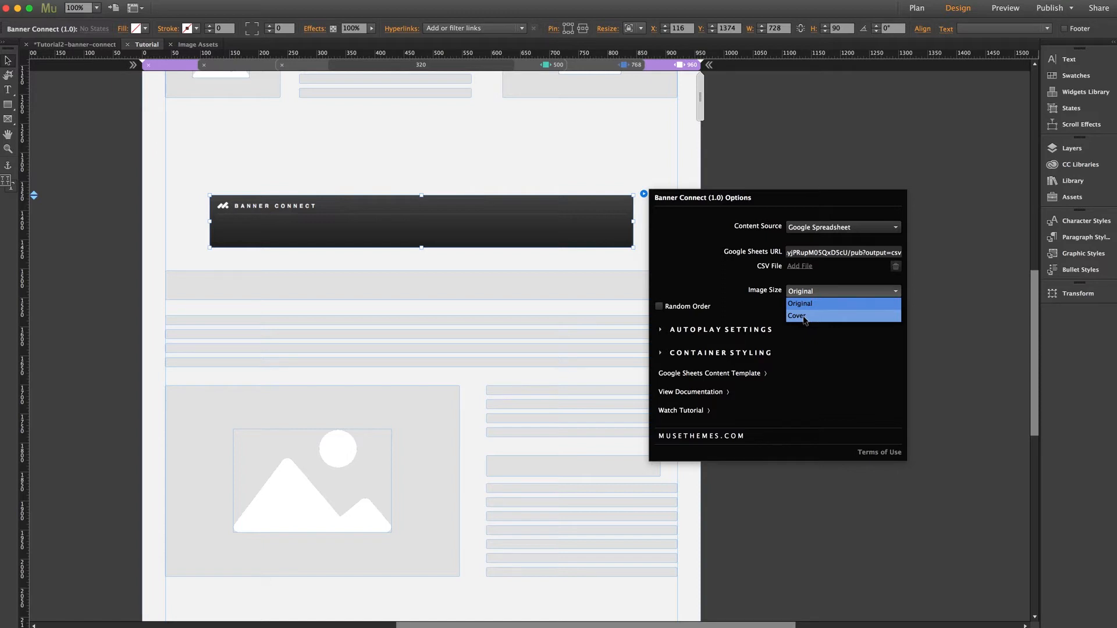
click(810, 348)
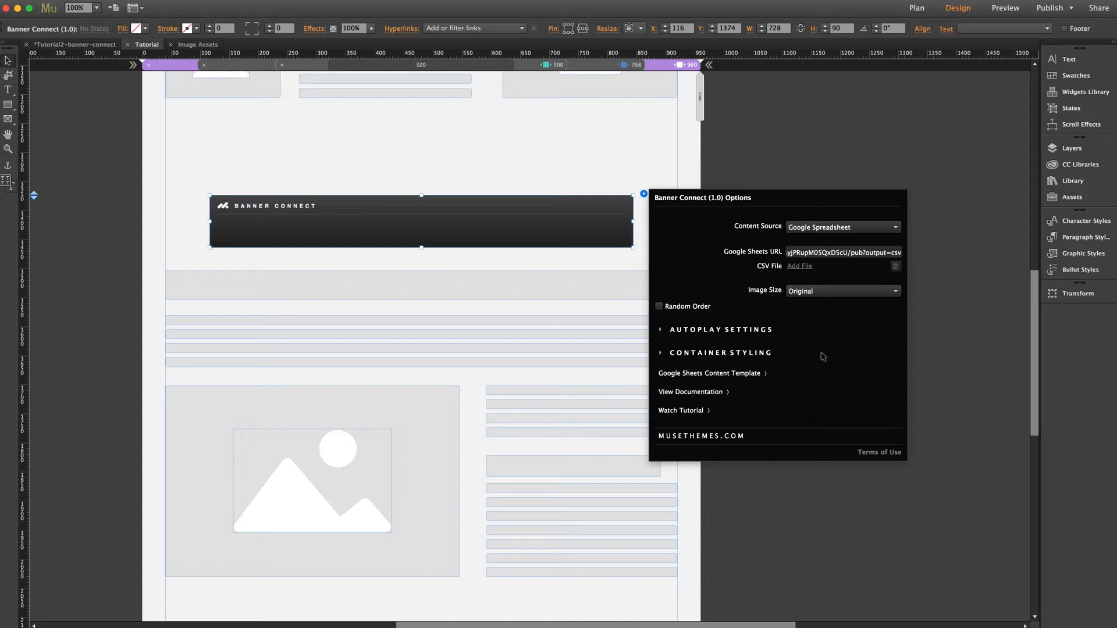
- Open the Google Sheets content template in the browser and copy it to My Drive, naming it with the owner's first name followed by "Banners"
click(761, 374)
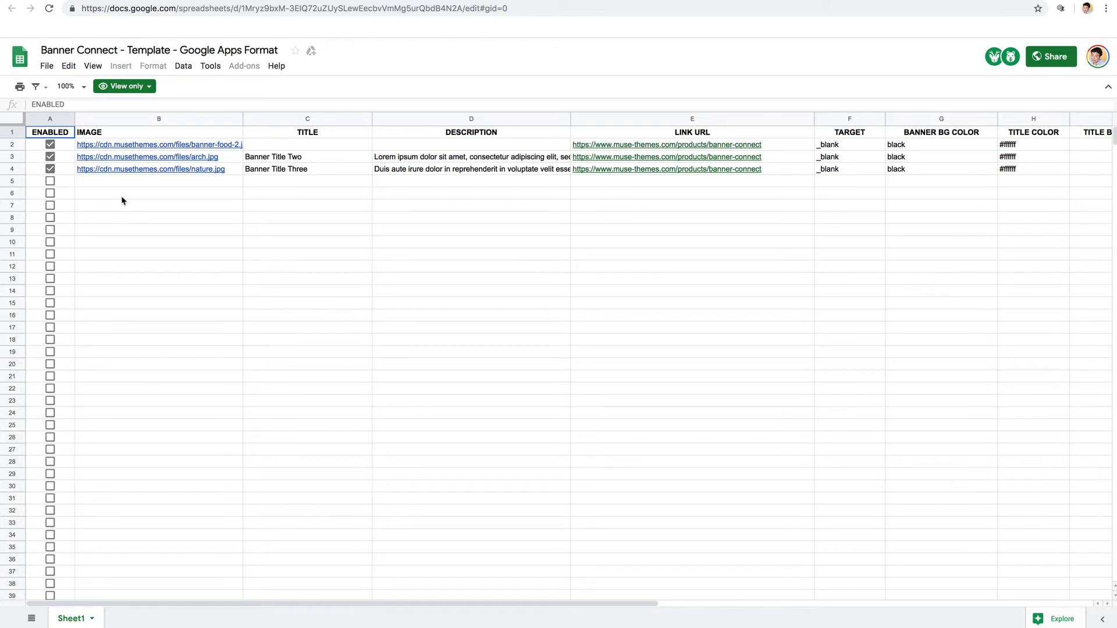
click(46, 66)
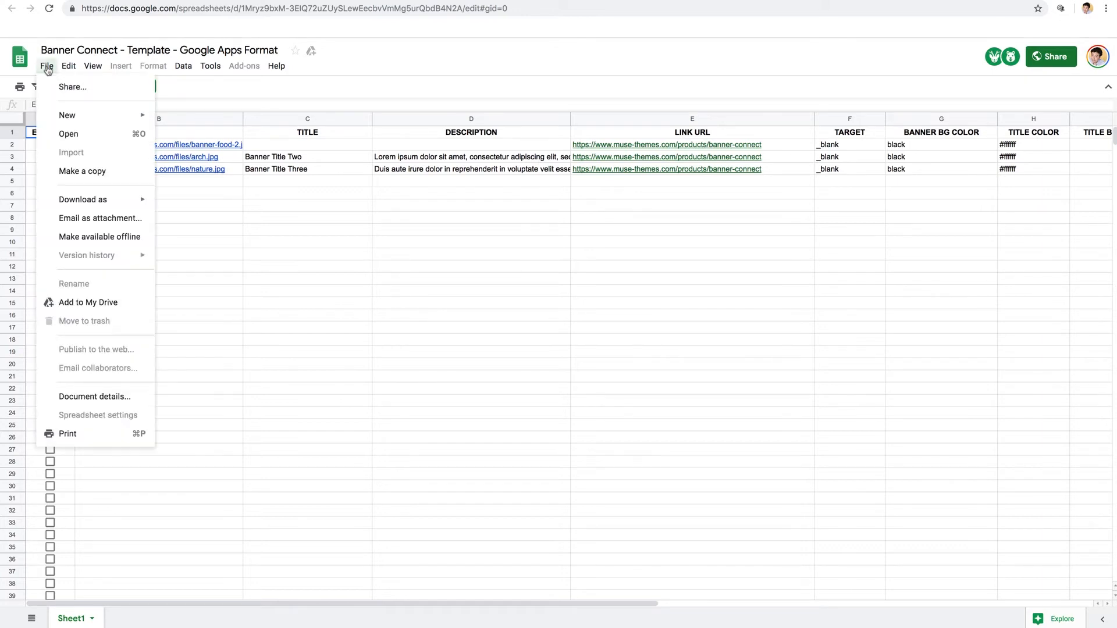
click(96, 169)
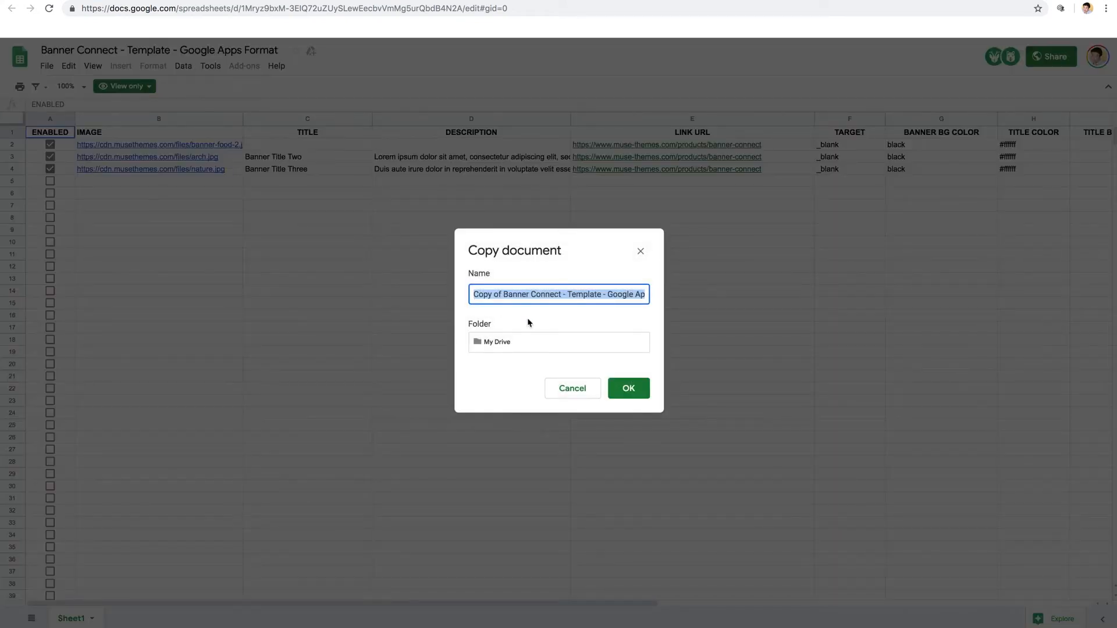
text(A)
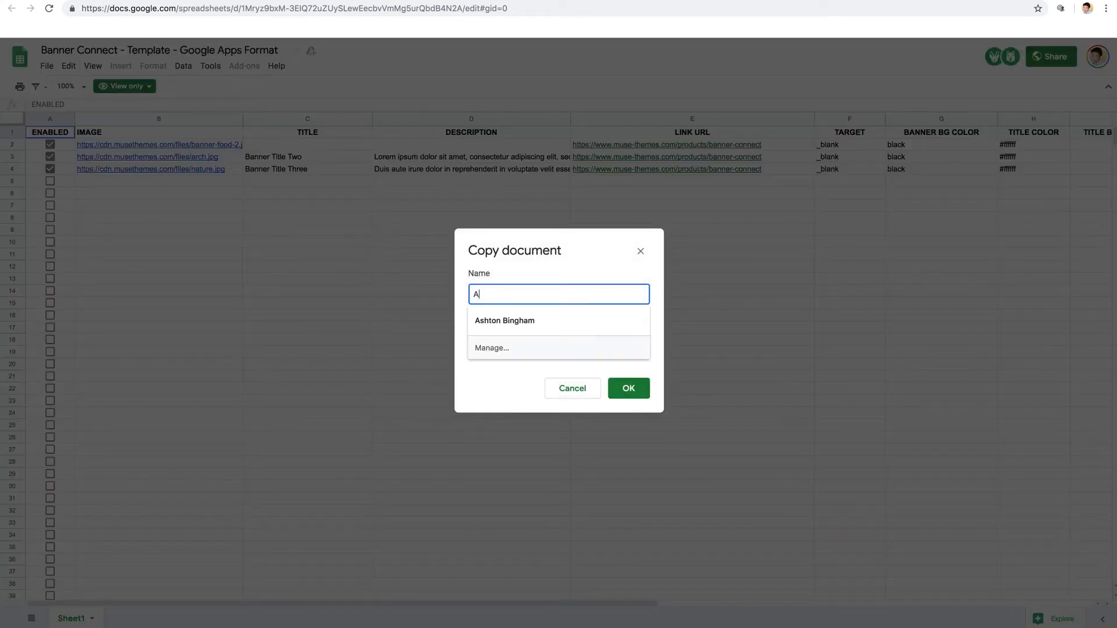
text(shton's Banners)
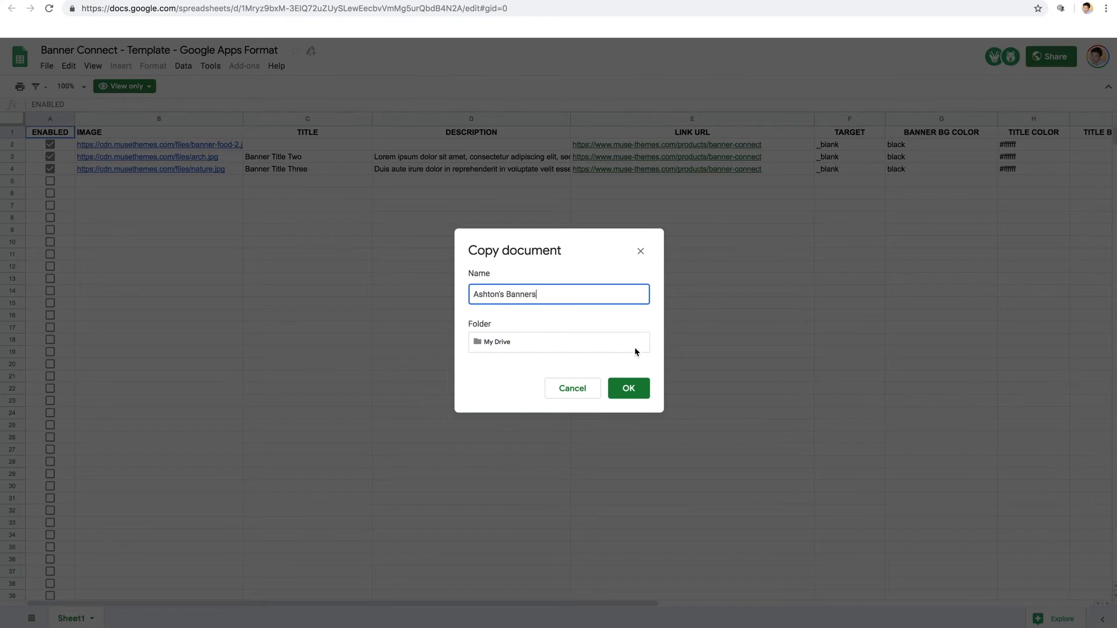
click(626, 388)
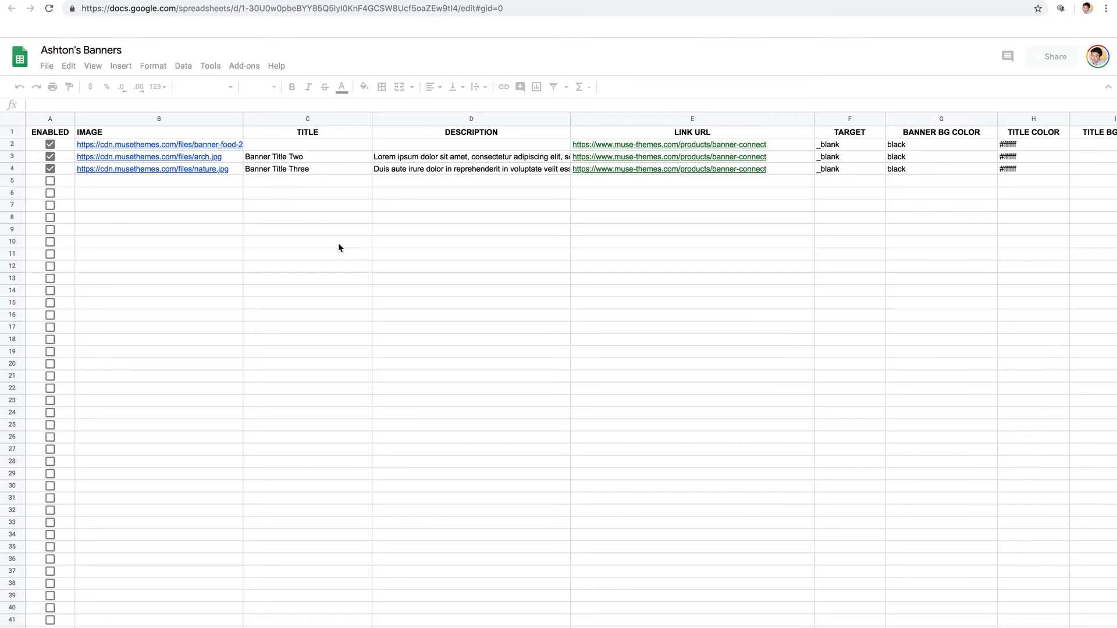
- Publish the entire copied spreadsheet to the web as comma-separated values (.csv) and close the publishing dialog
click(47, 66)
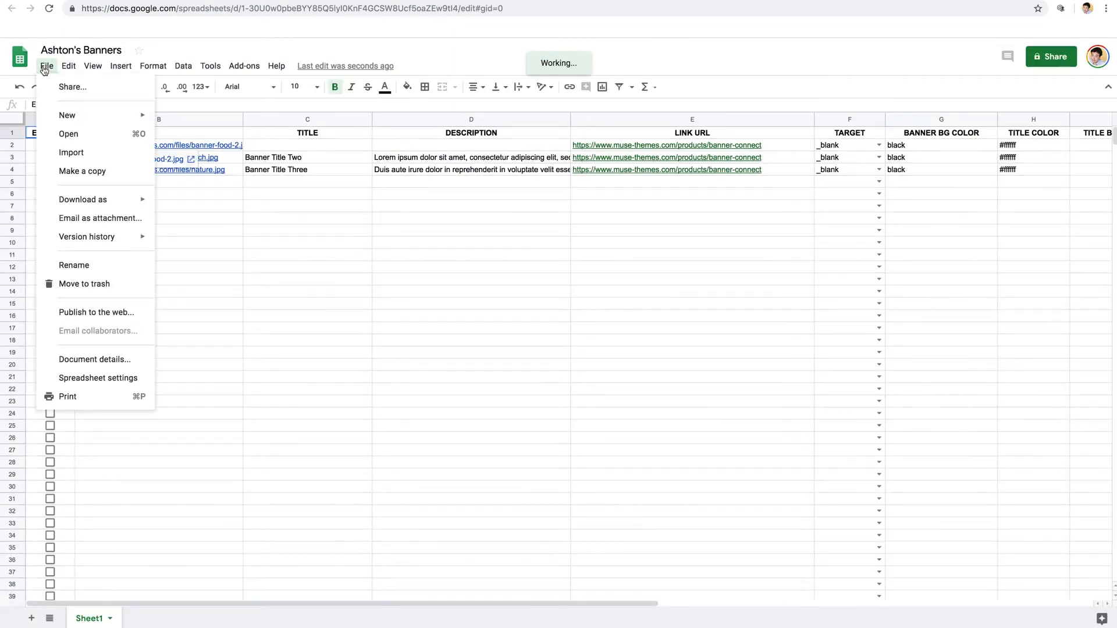
click(88, 311)
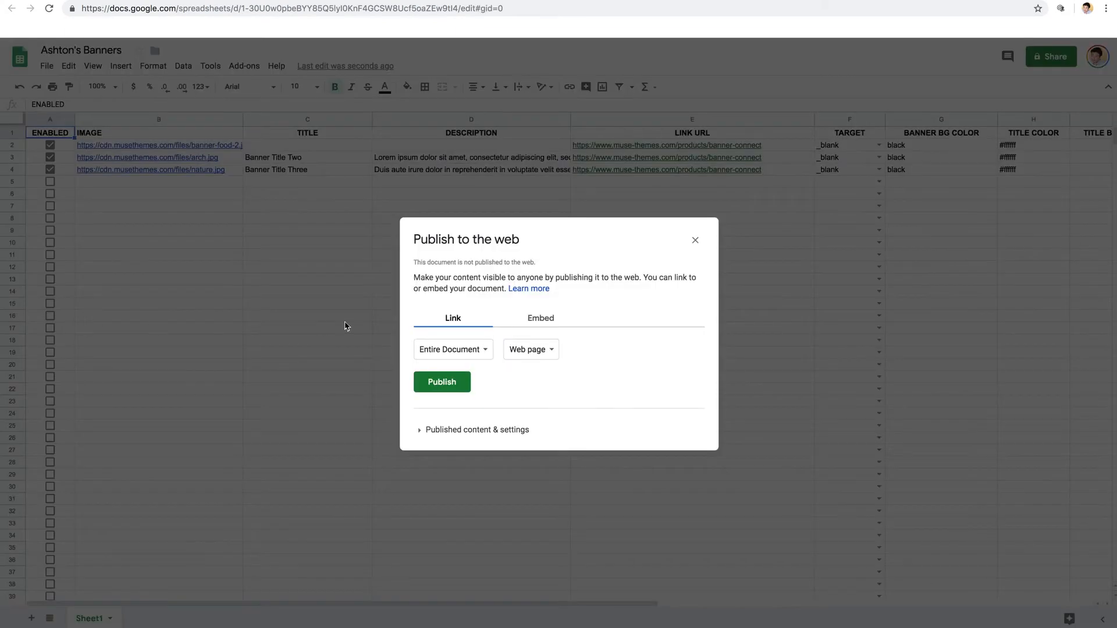
click(544, 351)
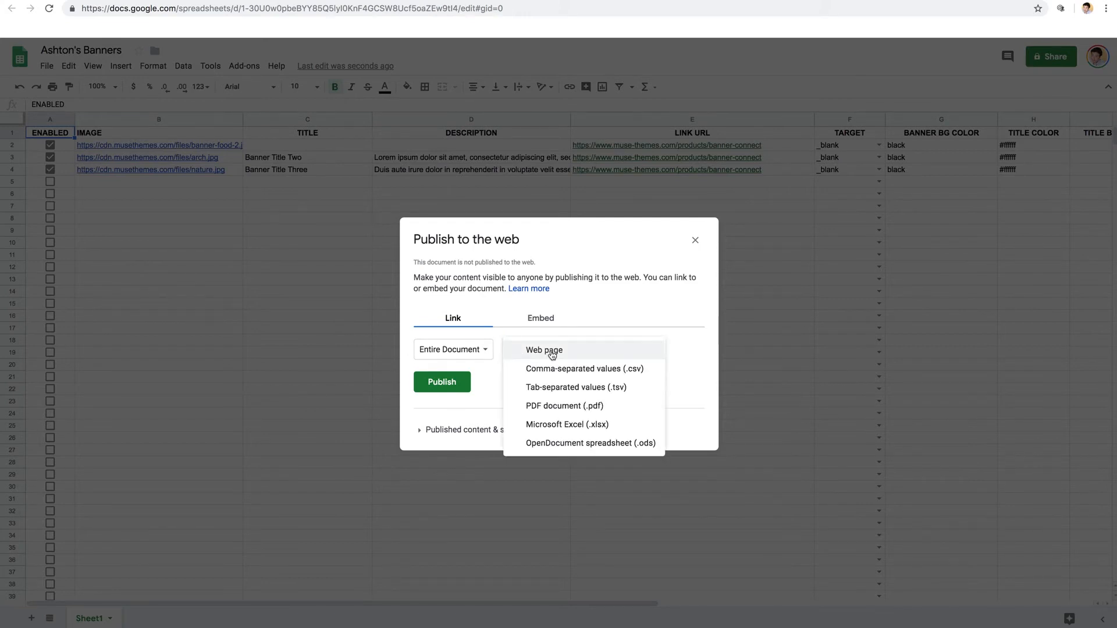
click(558, 372)
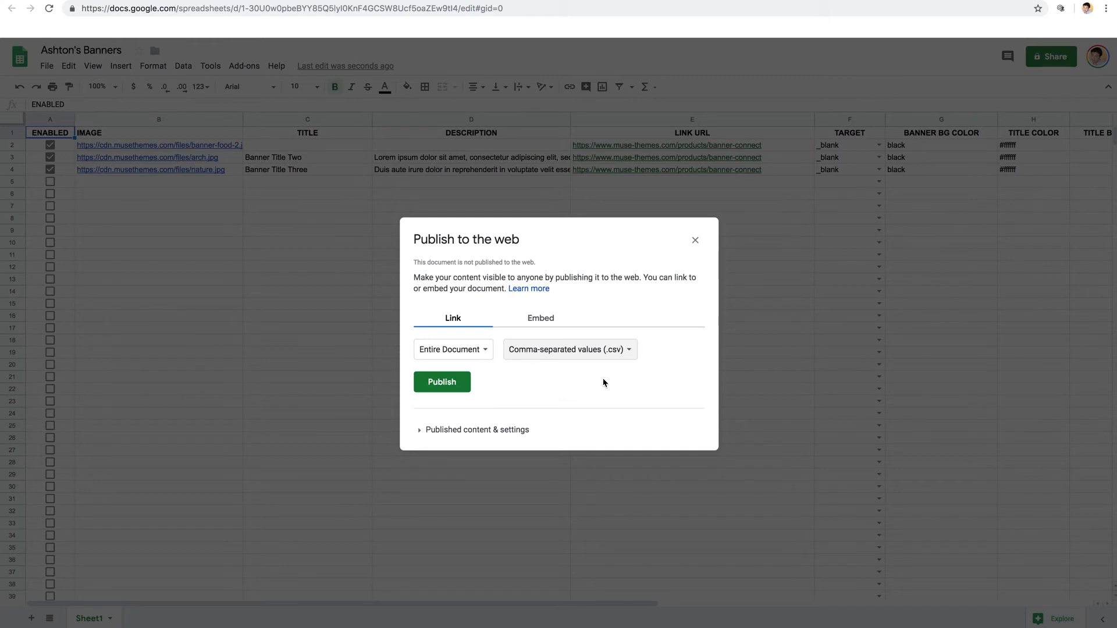
click(445, 383)
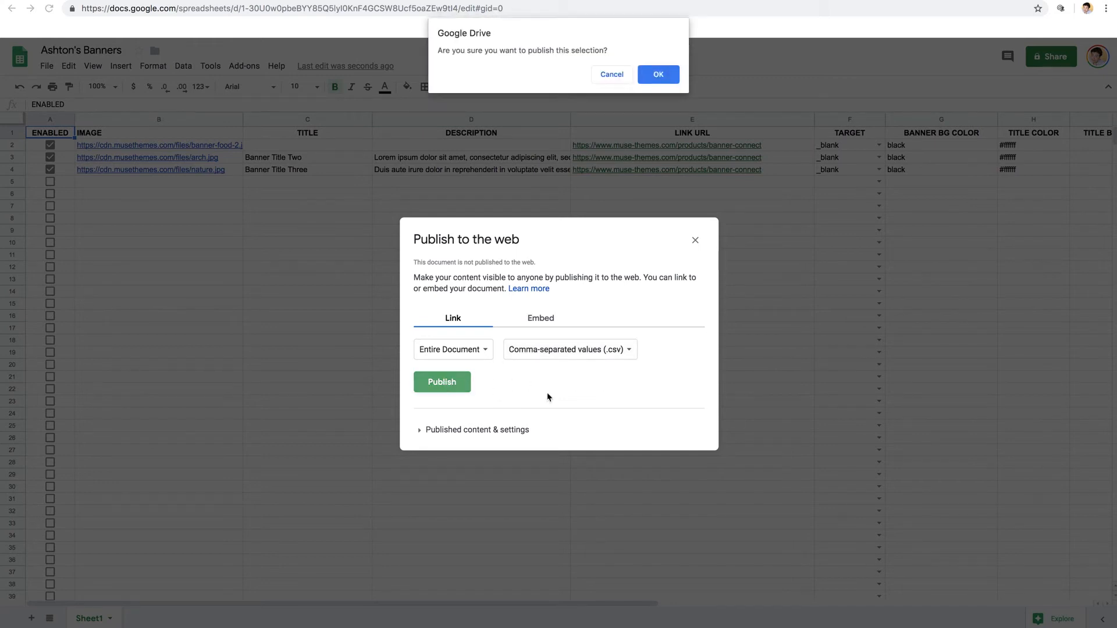
click(658, 74)
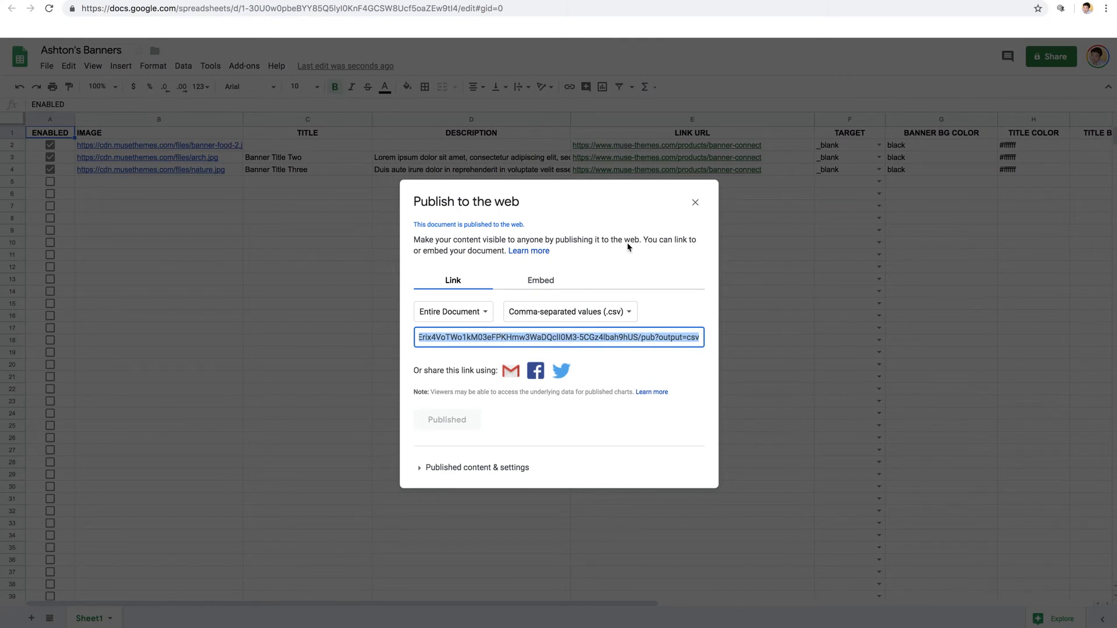
click(695, 203)
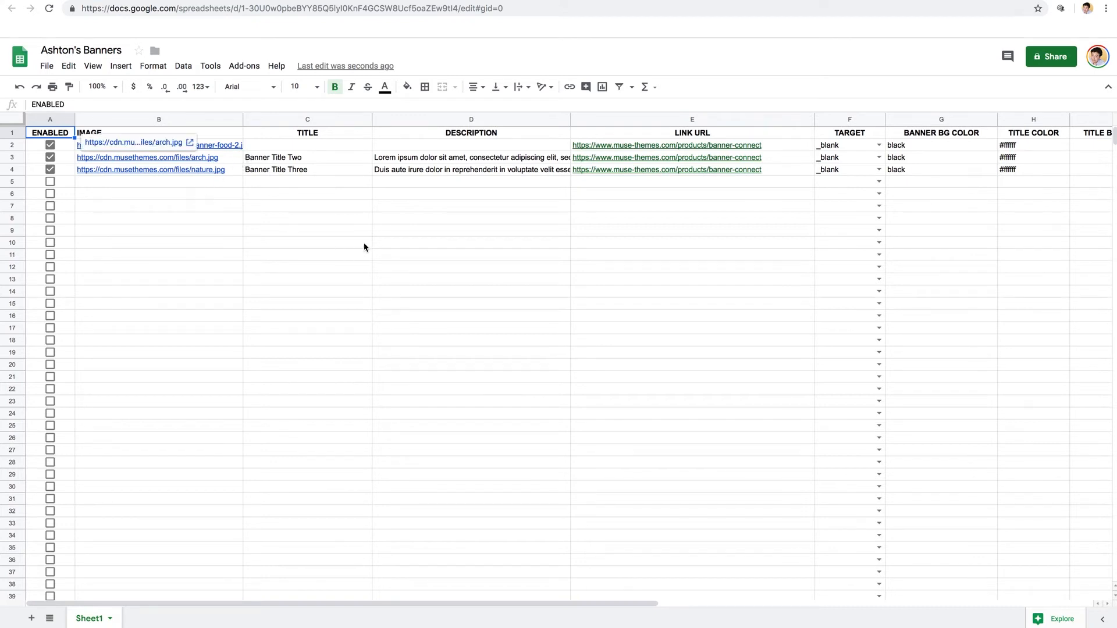
- Examine the sample banner rows, including the image links, titles, and the title and description styling columns
click(342, 150)
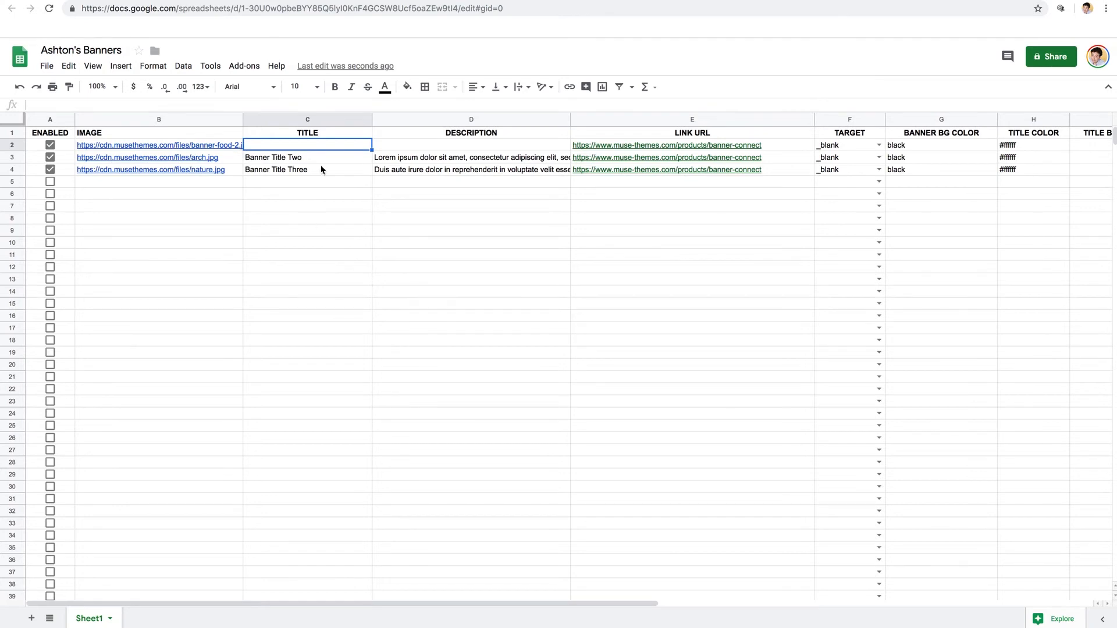
click(288, 161)
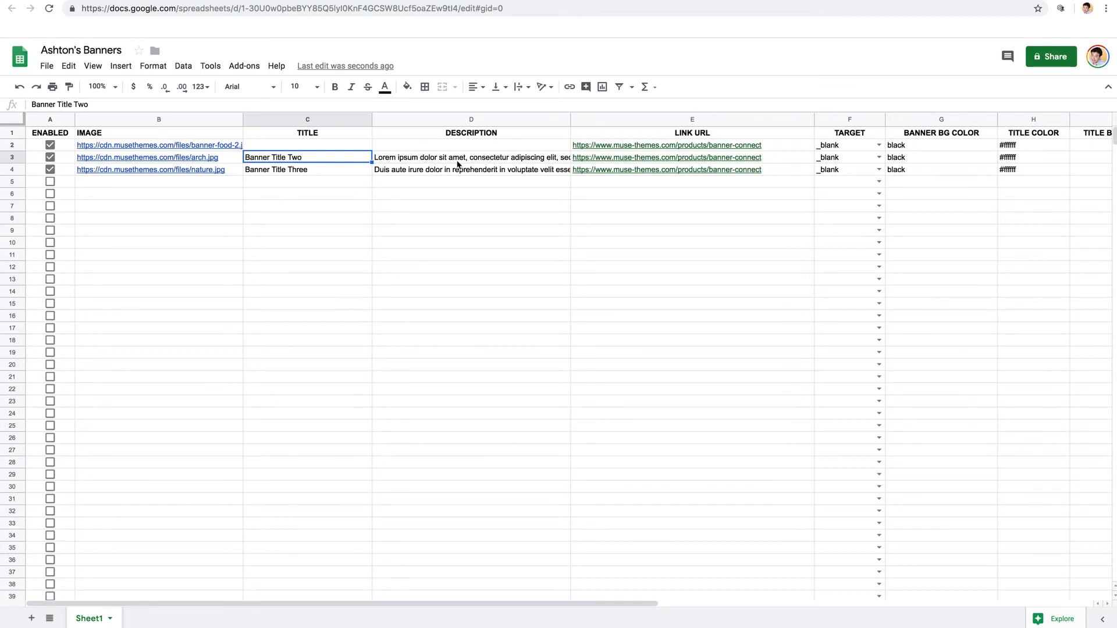
scroll(544, 185, right, 10)
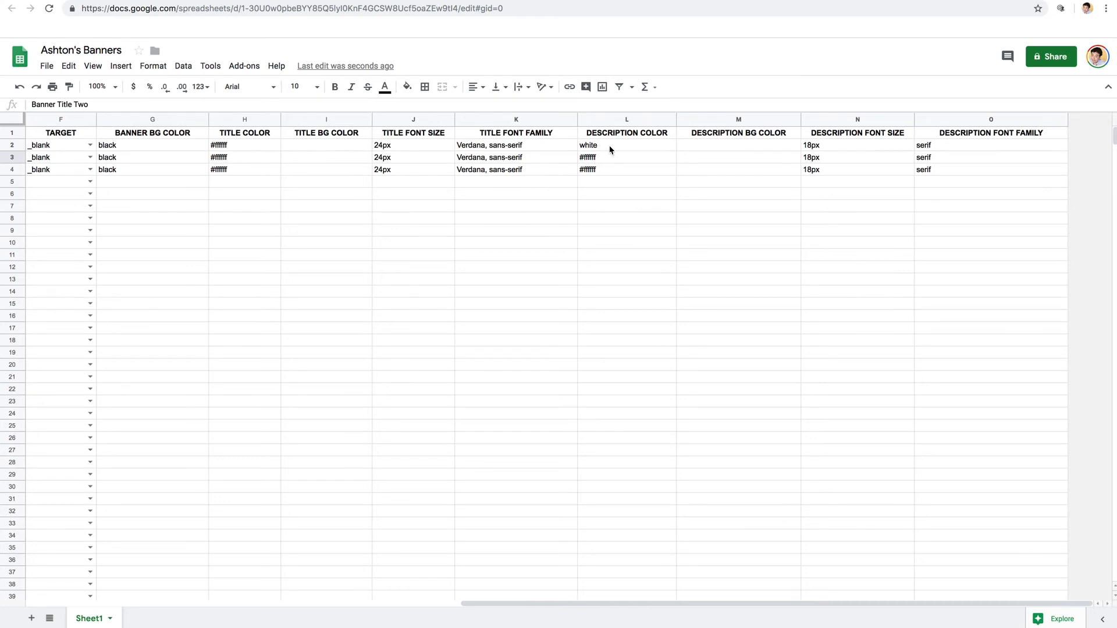
click(607, 160)
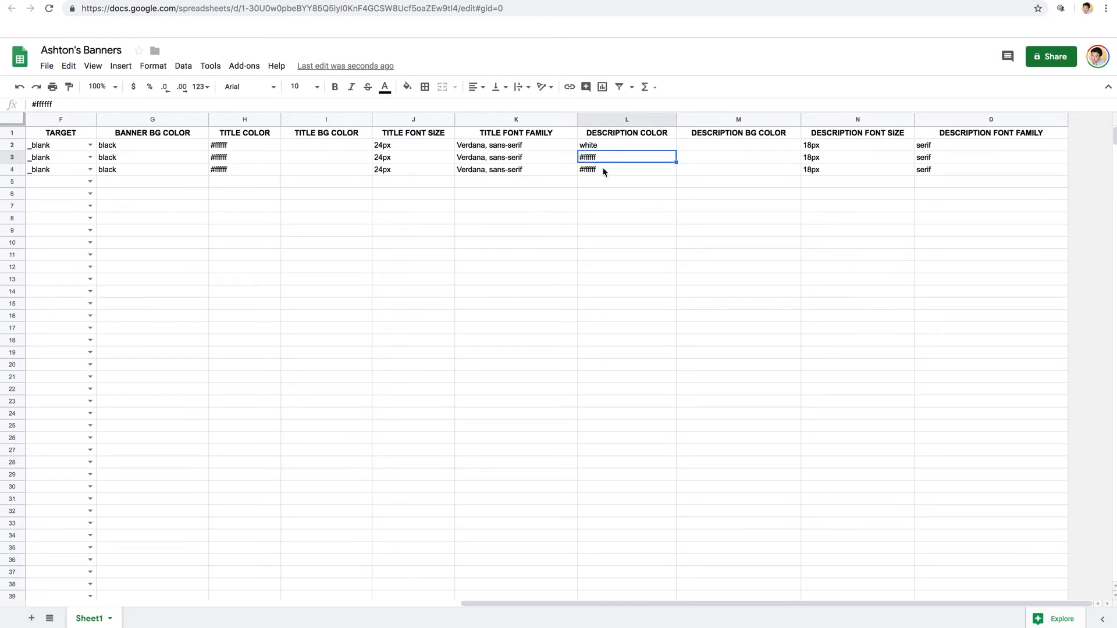
click(599, 150)
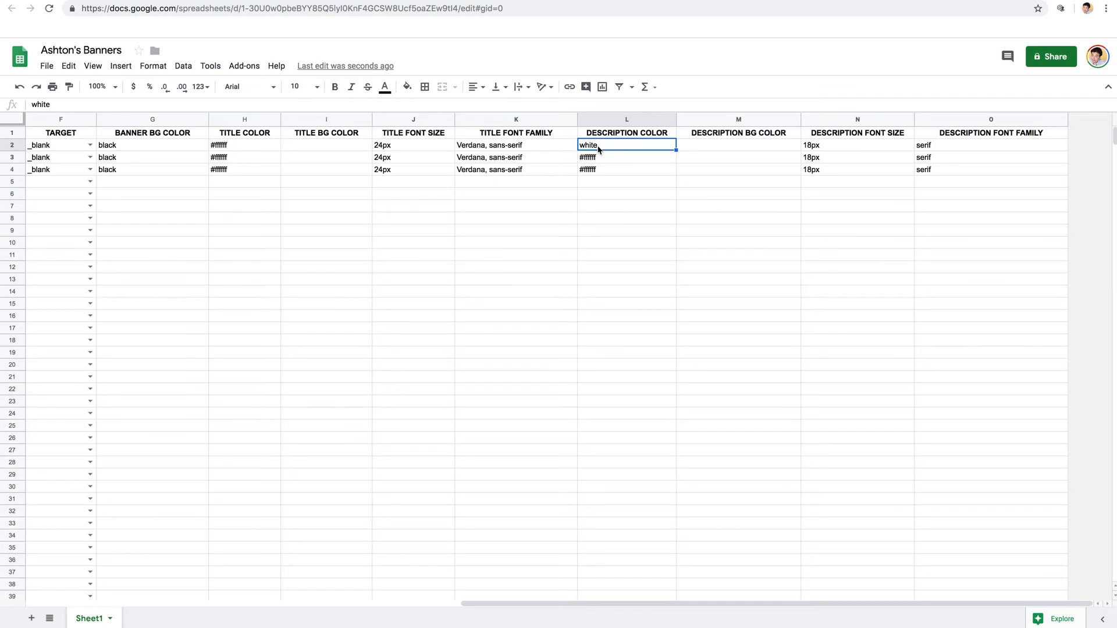
click(644, 160)
scroll(305, 152, left, 10)
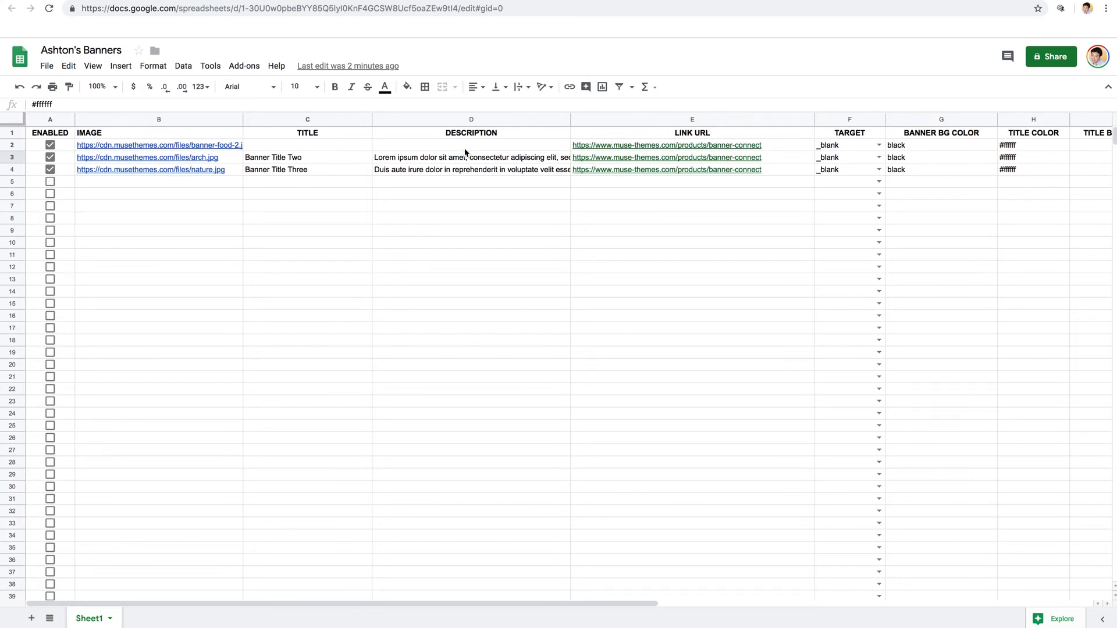
click(160, 146)
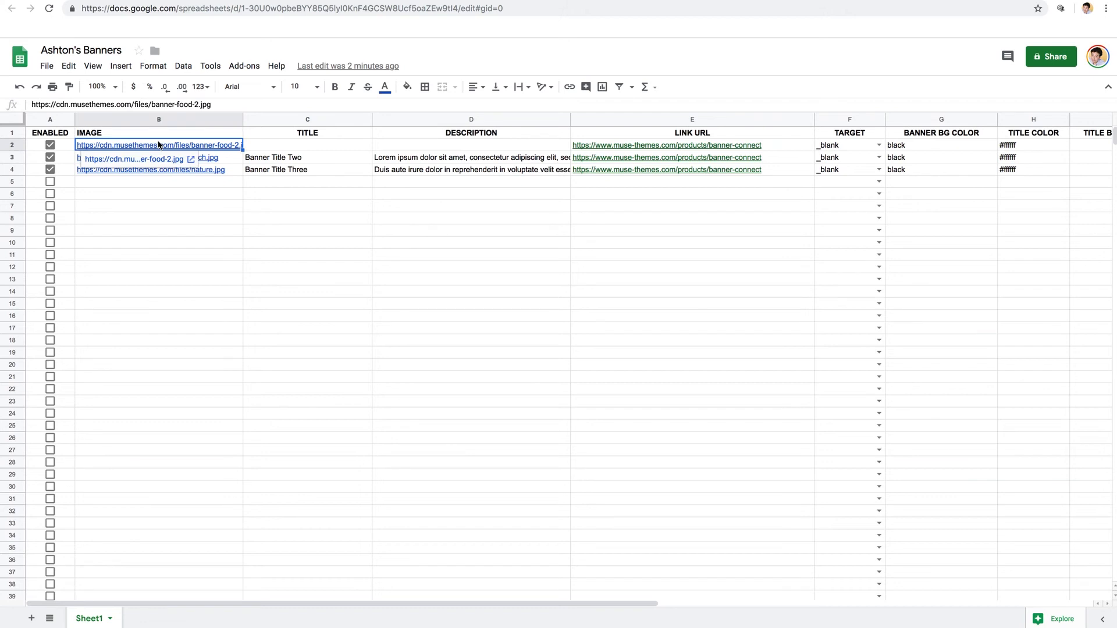
click(234, 171)
click(210, 183)
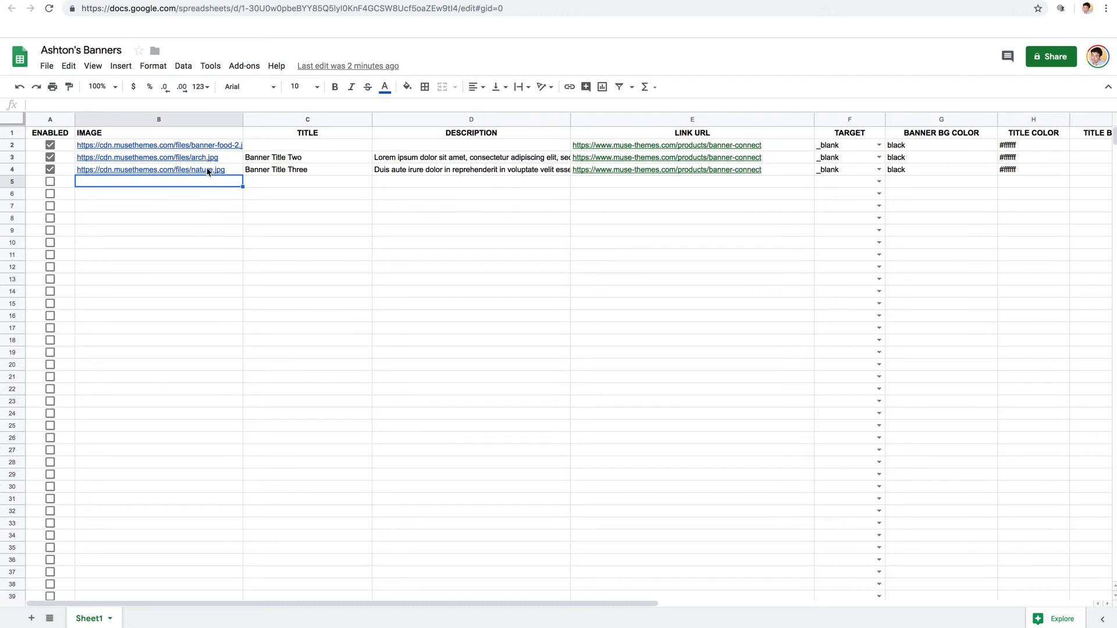
- Change the second banner's title to "Don't Miss This Sale!" and the third banner's title to "Only 24 Hours Left!"
scroll(201, 151, down, 1)
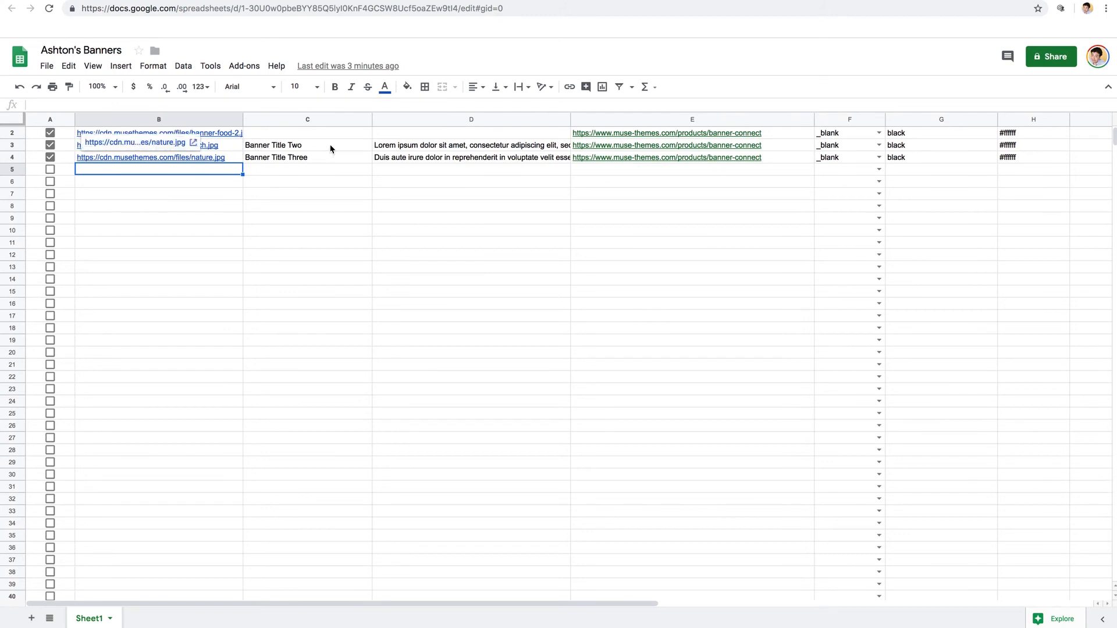
click(300, 135)
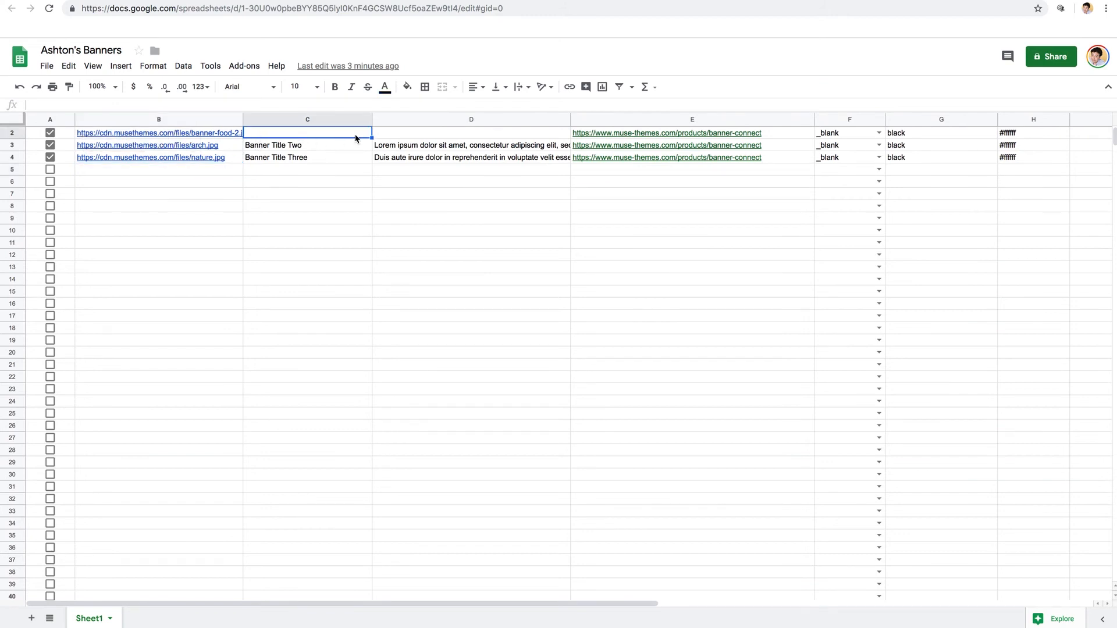
click(278, 148)
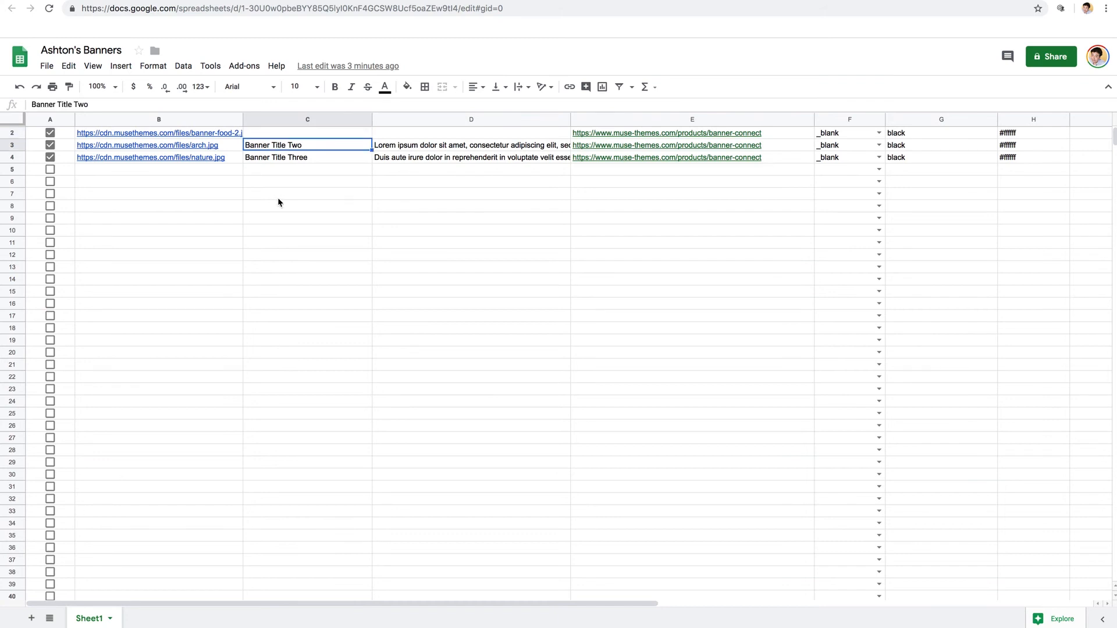
text(Don't Miss)
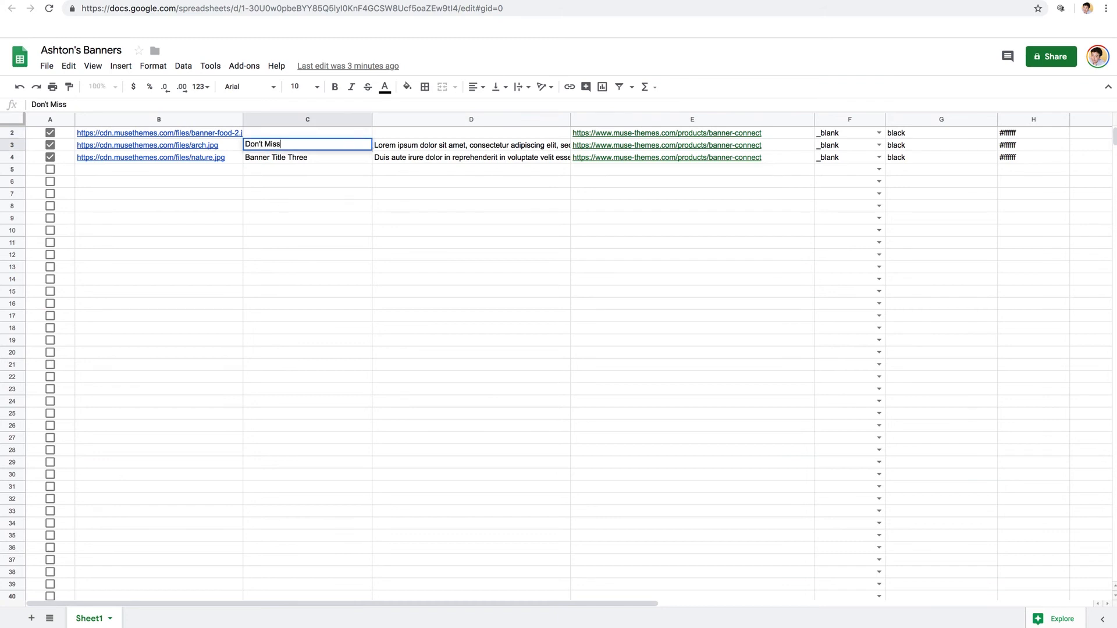
text( This Sale!)
click(277, 159)
text(Only 24 Hours Le)
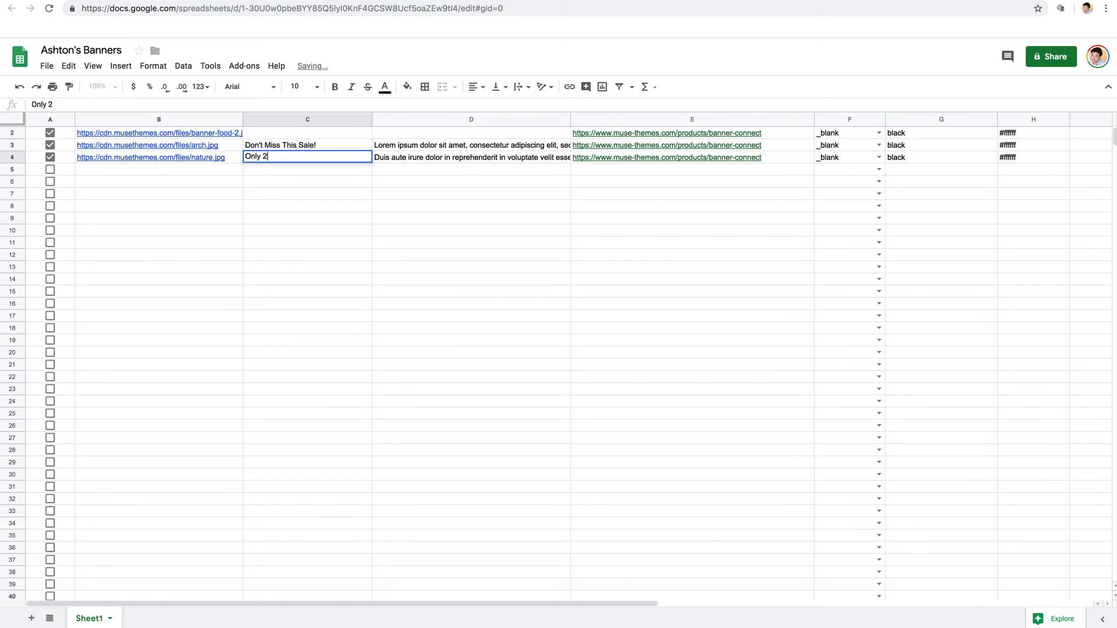
text(ft!)
key(Return)
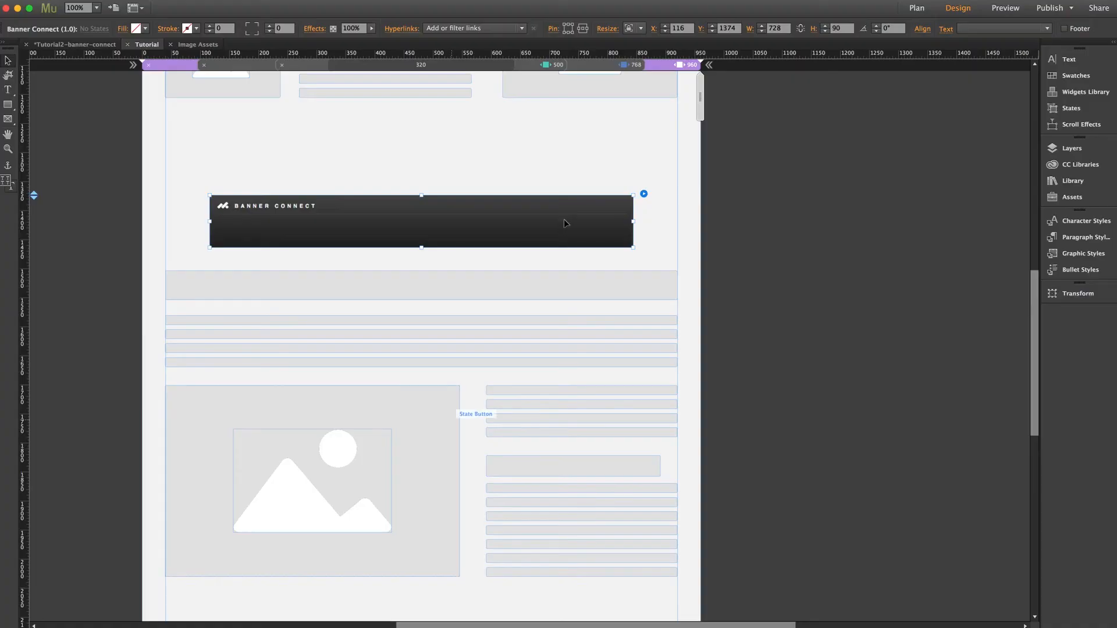
- Switch to Adobe Muse and replace the Banner Connect widget's Google Sheets URL with the copied published CSV link, then close its options
click(644, 194)
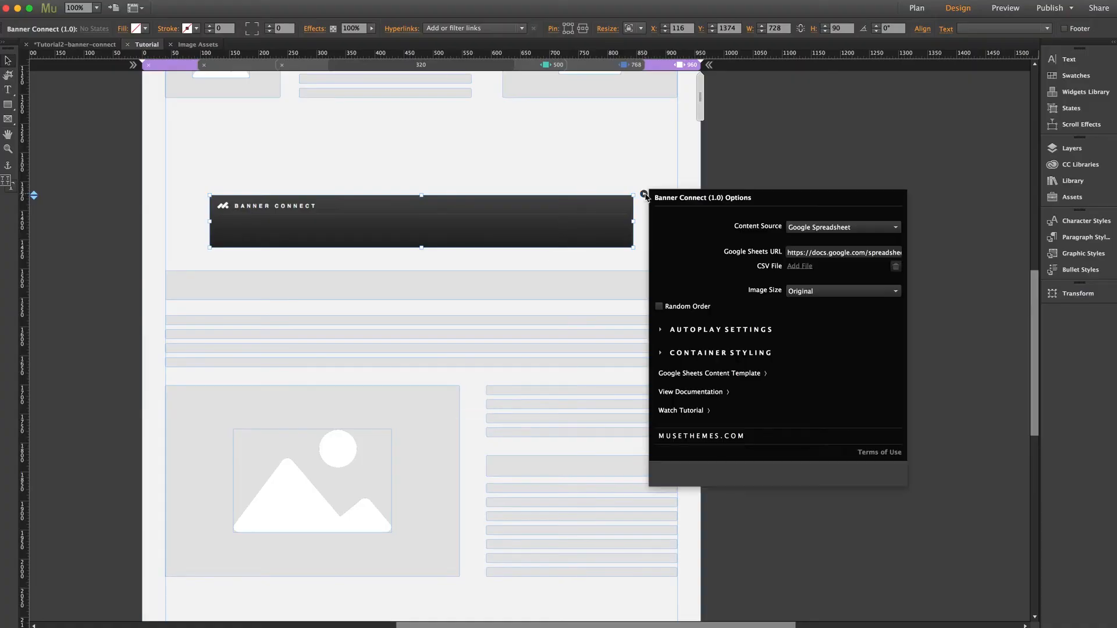
click(817, 253)
key(super+a)
key(super+v)
key(Return)
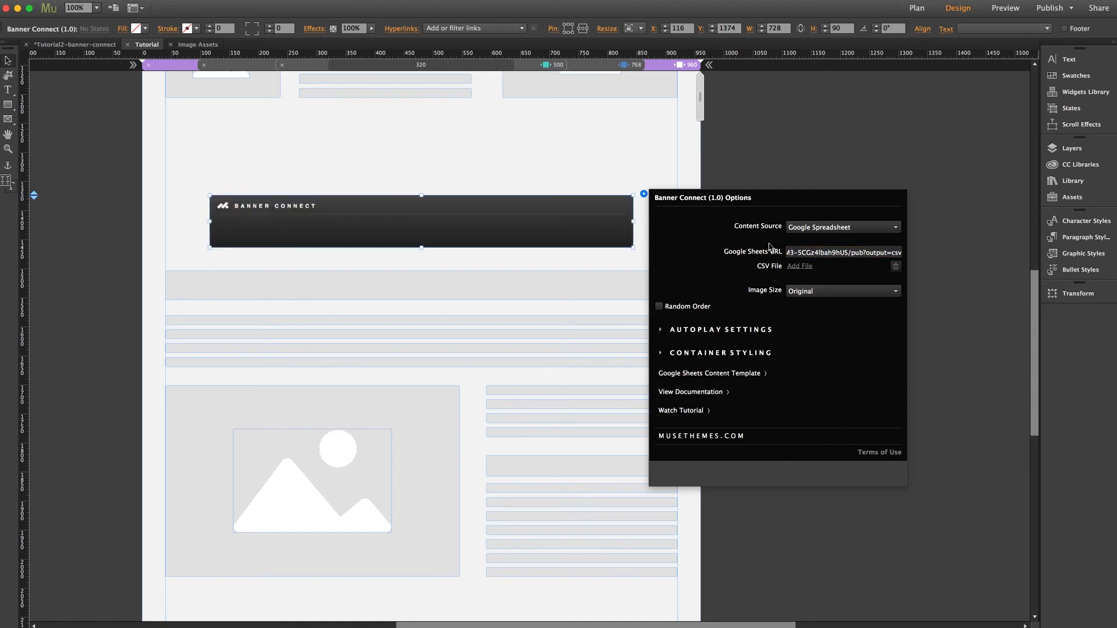
click(796, 130)
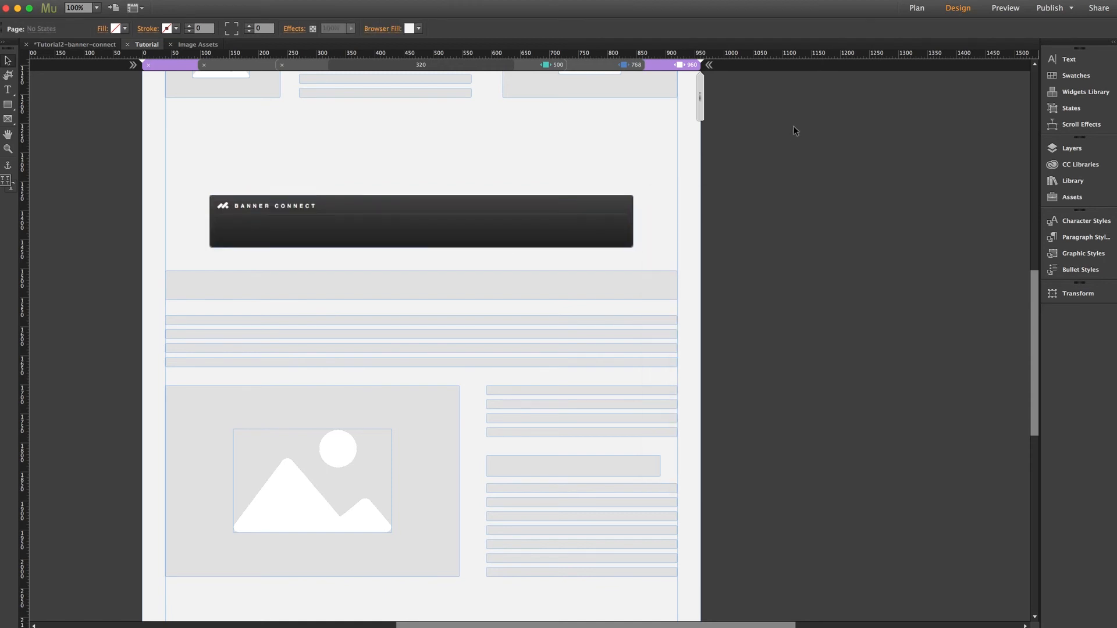
- Preview the Tutorial page in the browser and check the banner between the content sections
key(super+shift+e)
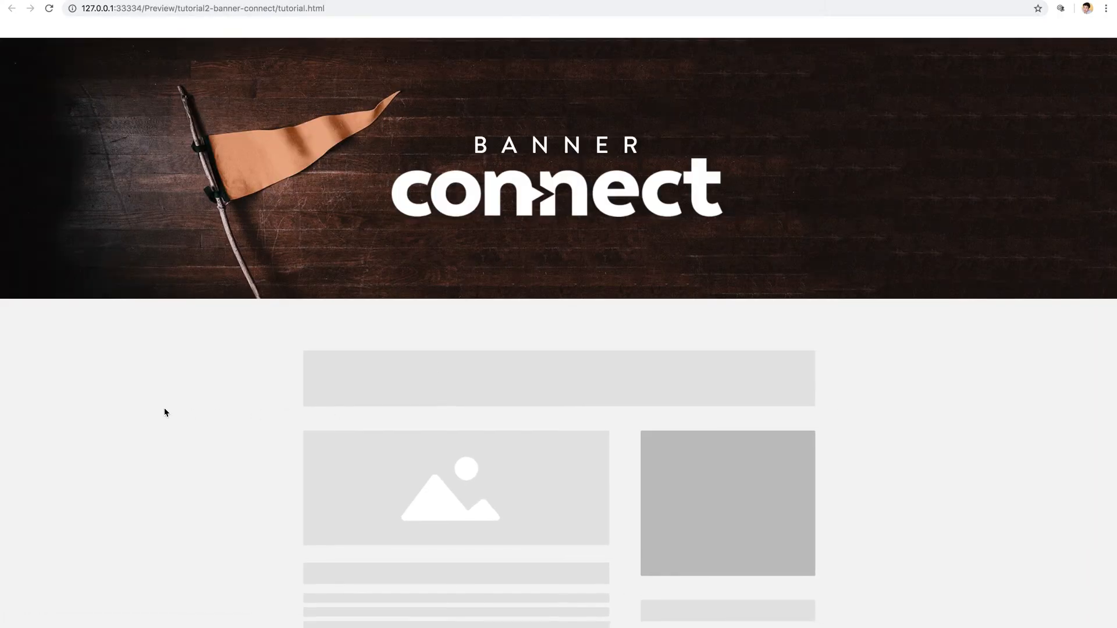
scroll(166, 412, down, 10)
scroll(167, 409, down, 2)
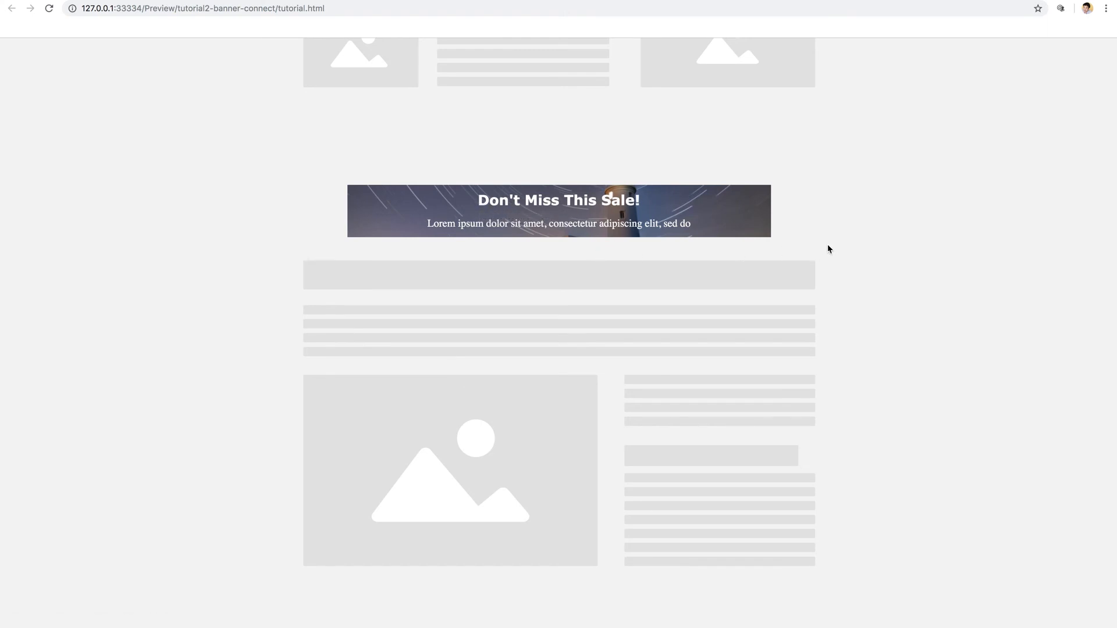
scroll(929, 267, down, 1)
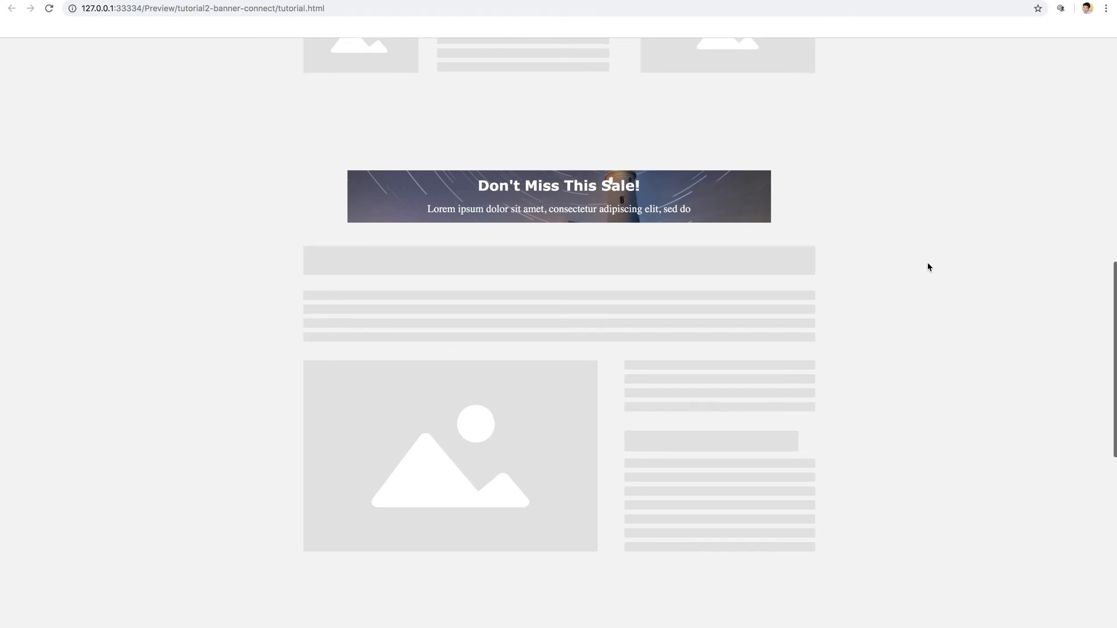
scroll(928, 267, down, 1)
scroll(929, 267, up, 2)
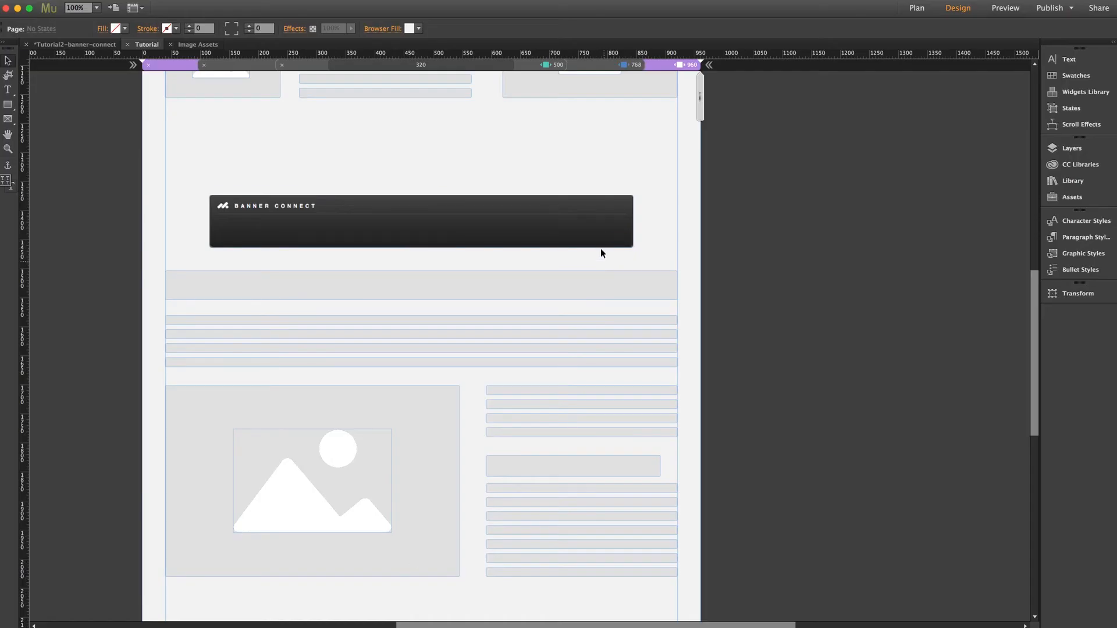
- Return to Muse and review the Banner Connect widget's autoplay settings and transition type choices, keeping None
click(601, 244)
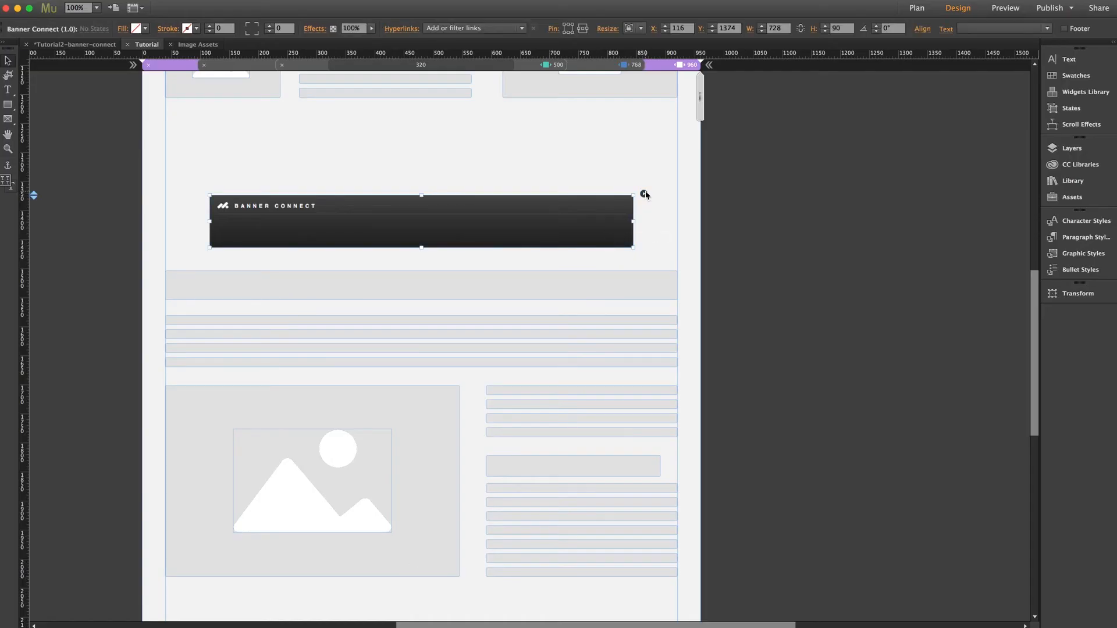
click(644, 195)
click(711, 331)
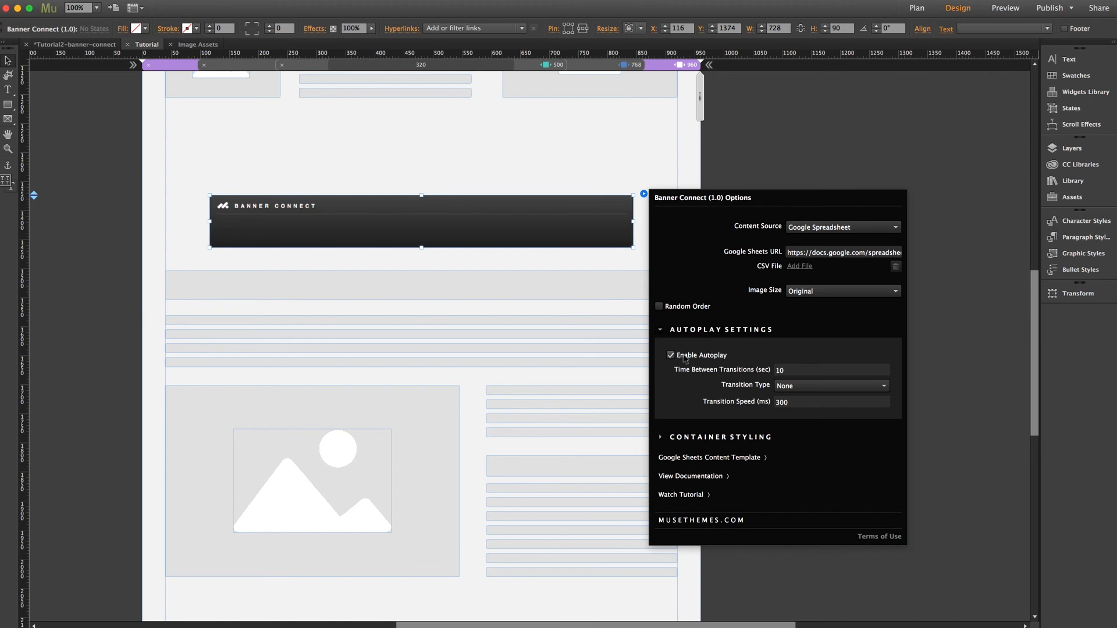
click(791, 387)
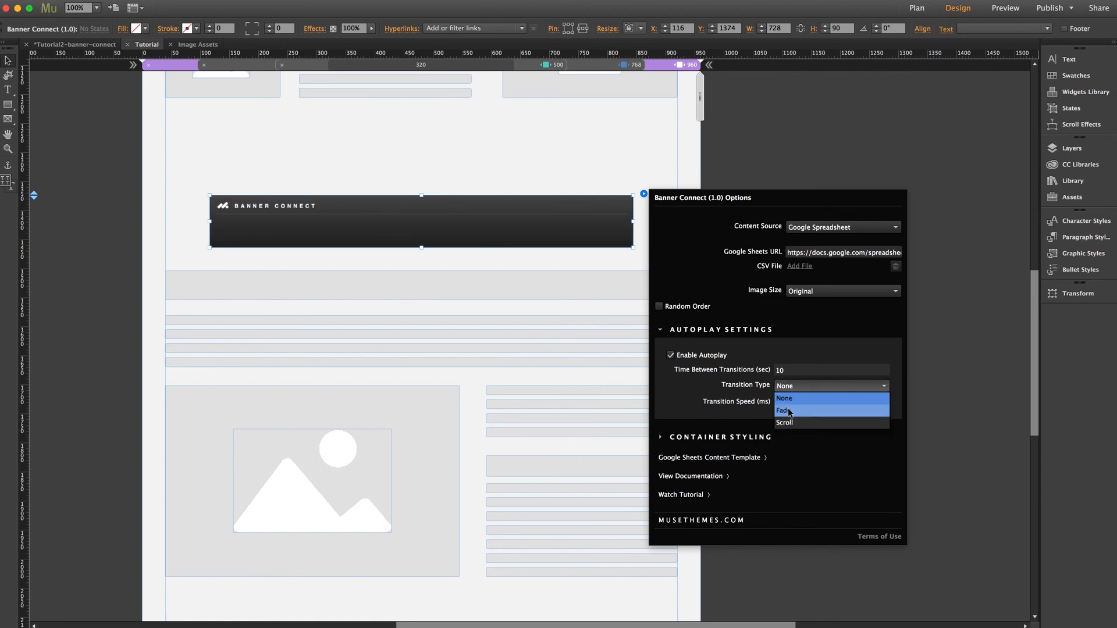
click(821, 446)
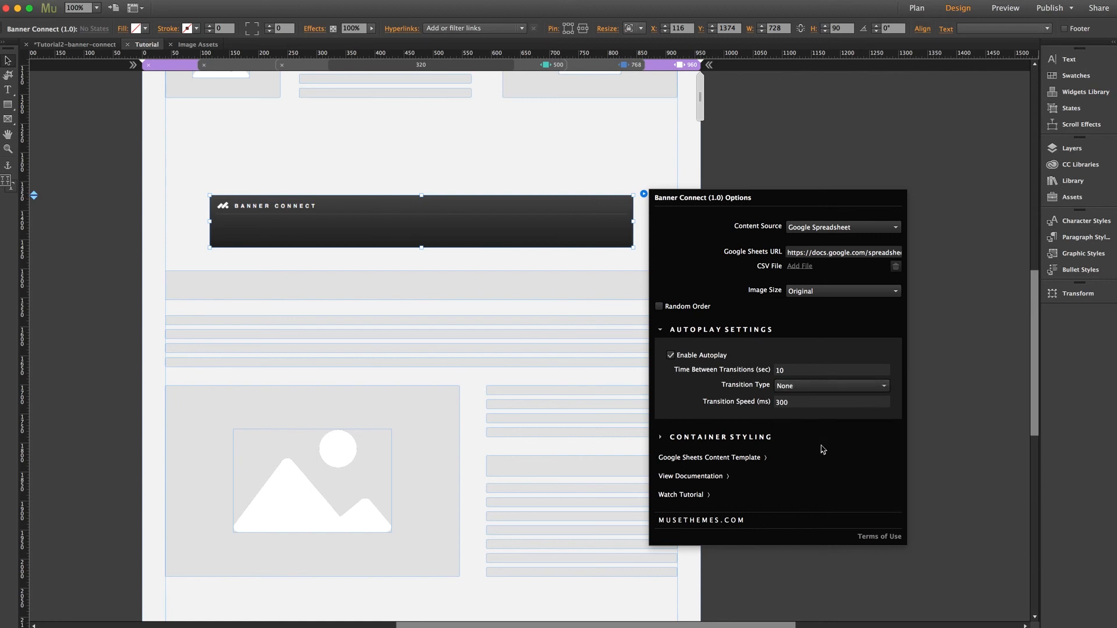
- Review the widget's container styling options, such as background and border, and close the widget options
click(731, 331)
click(730, 353)
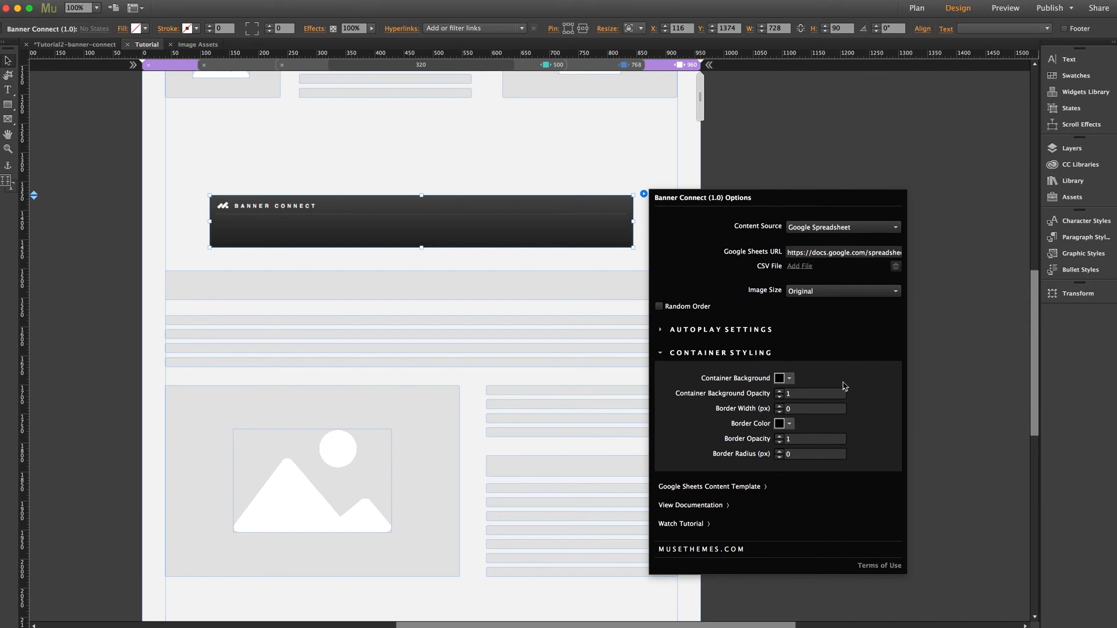
click(819, 140)
scroll(822, 141, left, 3)
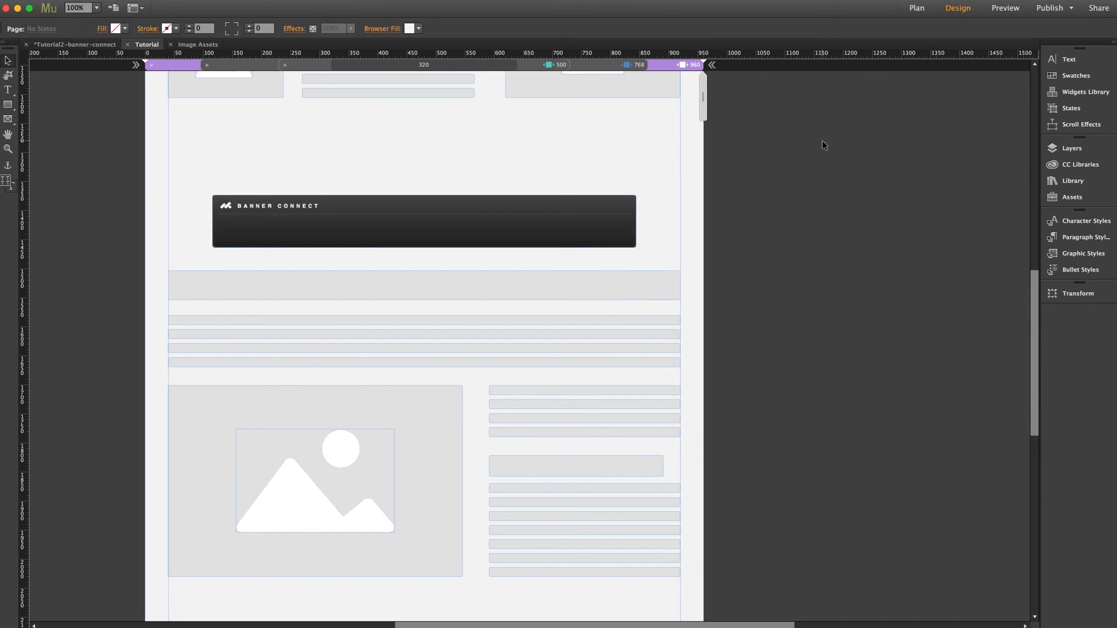
scroll(822, 141, left, 3)
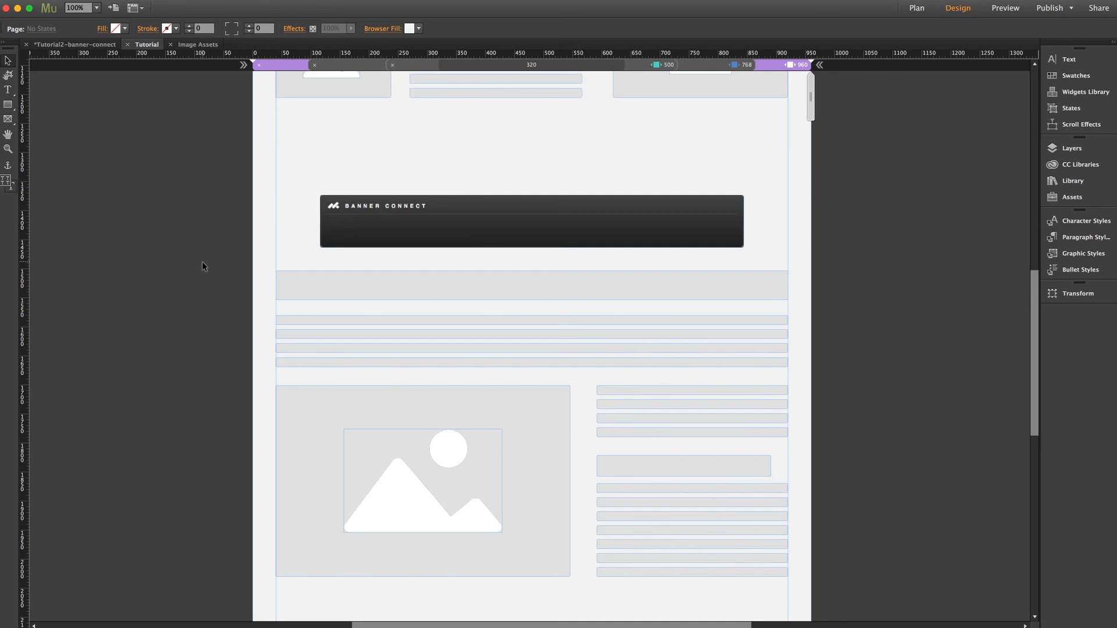
- Open the Image Assets page from the site plan and examine the sample banner images placed on it
click(917, 8)
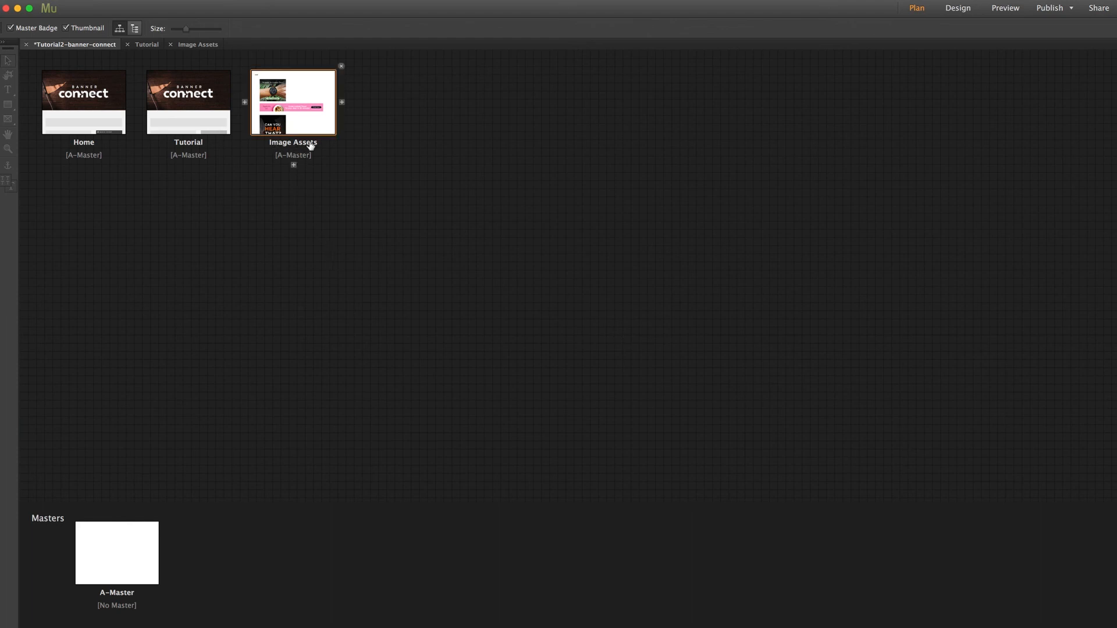
double_click(280, 90)
scroll(171, 220, down, 3)
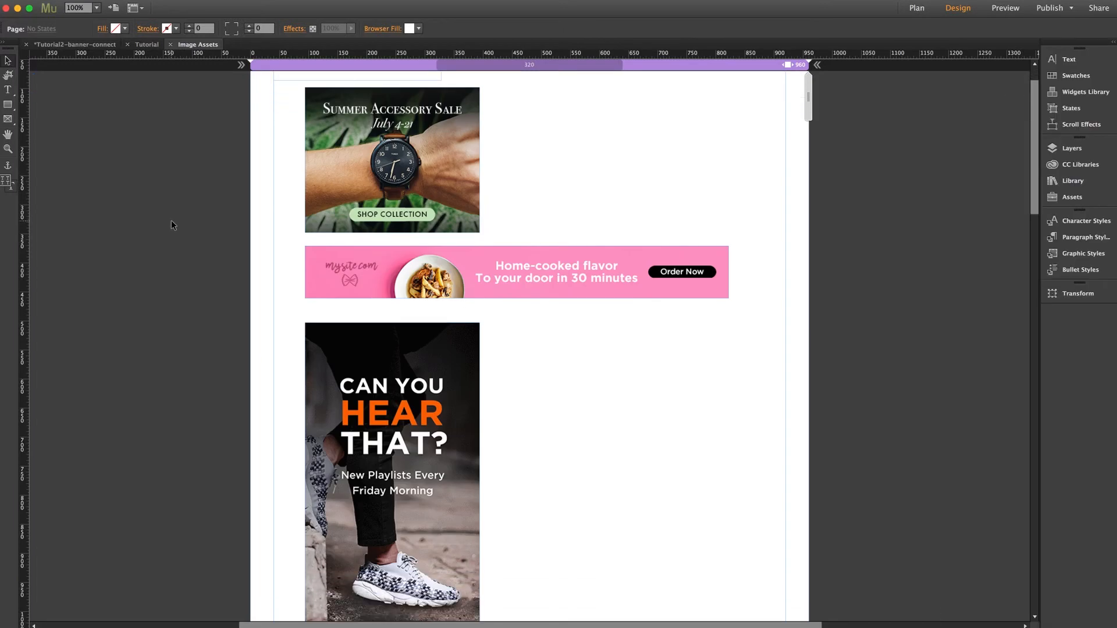
click(373, 182)
scroll(384, 221, down, 5)
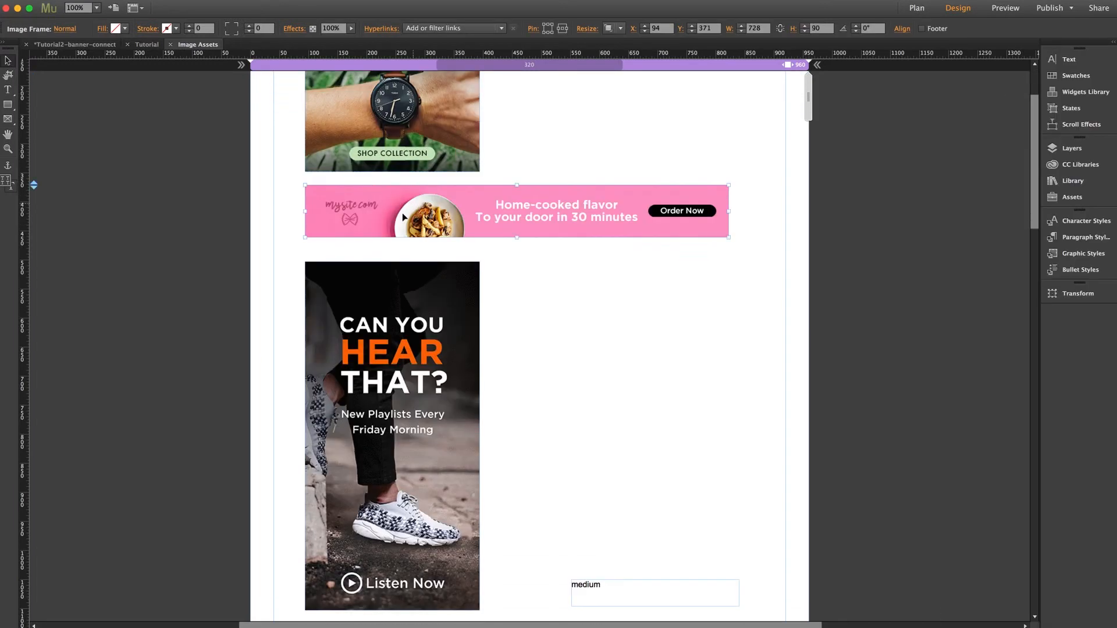
click(391, 269)
scroll(391, 268, down, 6)
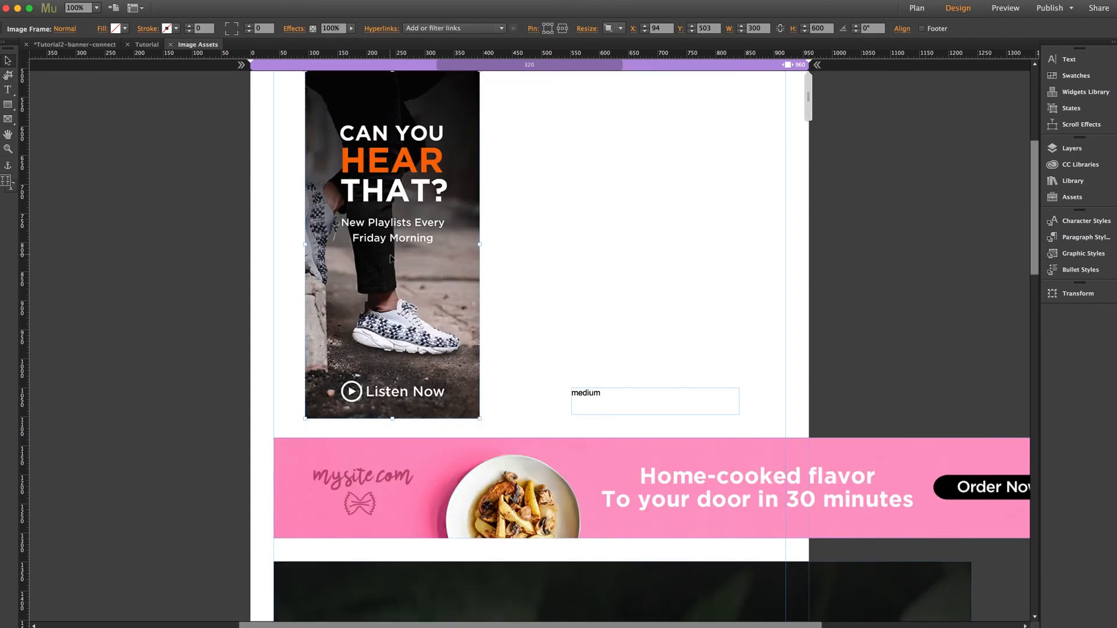
scroll(390, 255, down, 3)
scroll(390, 255, up, 15)
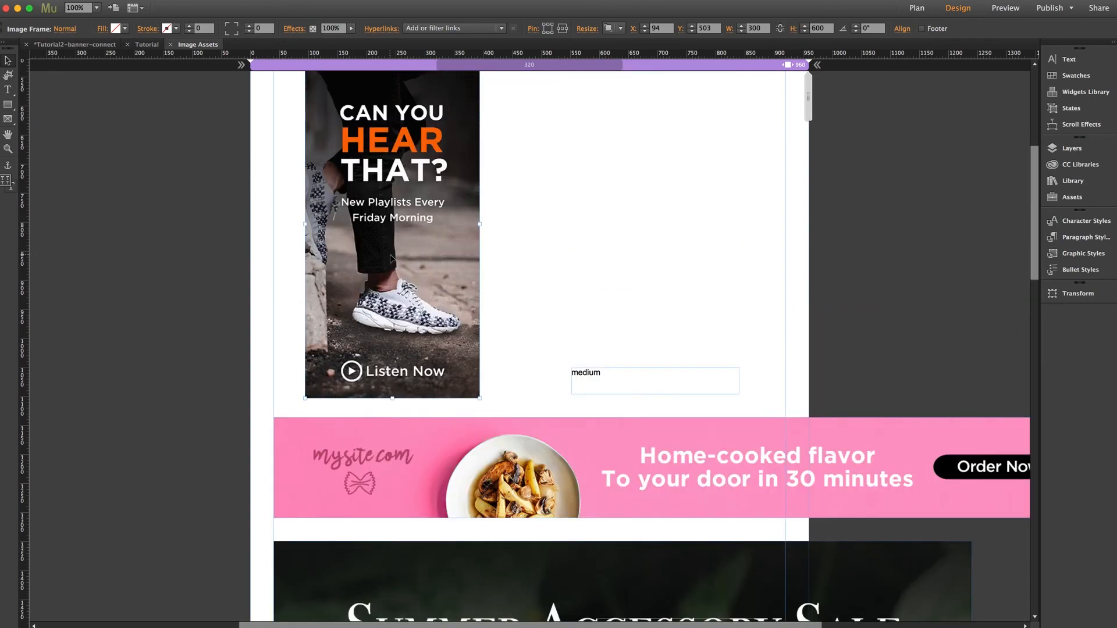
scroll(390, 254, down, 2)
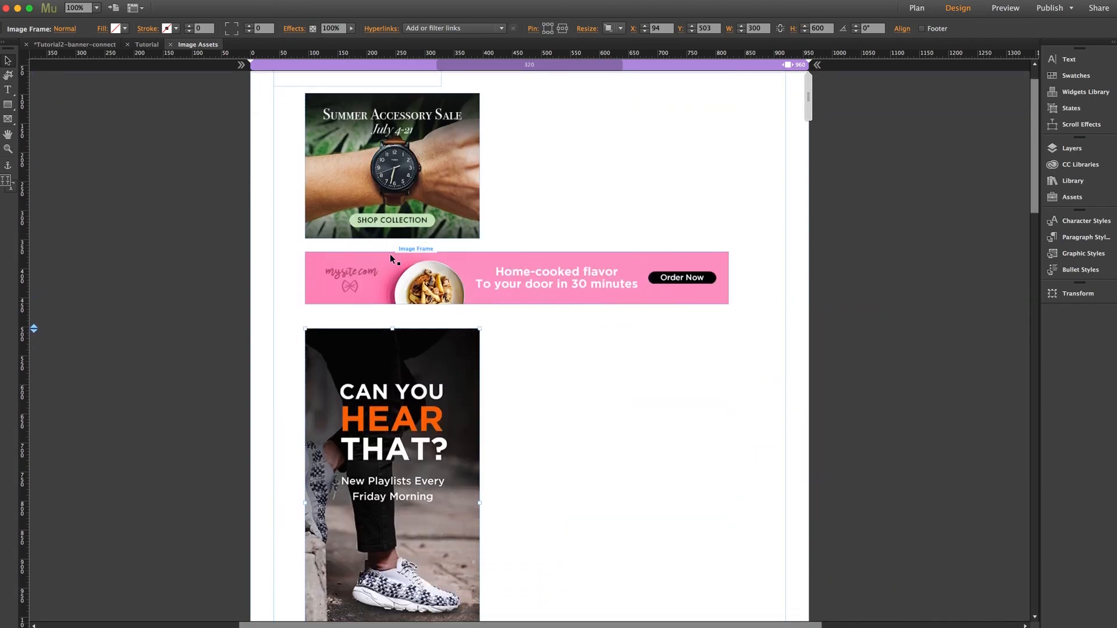
click(222, 239)
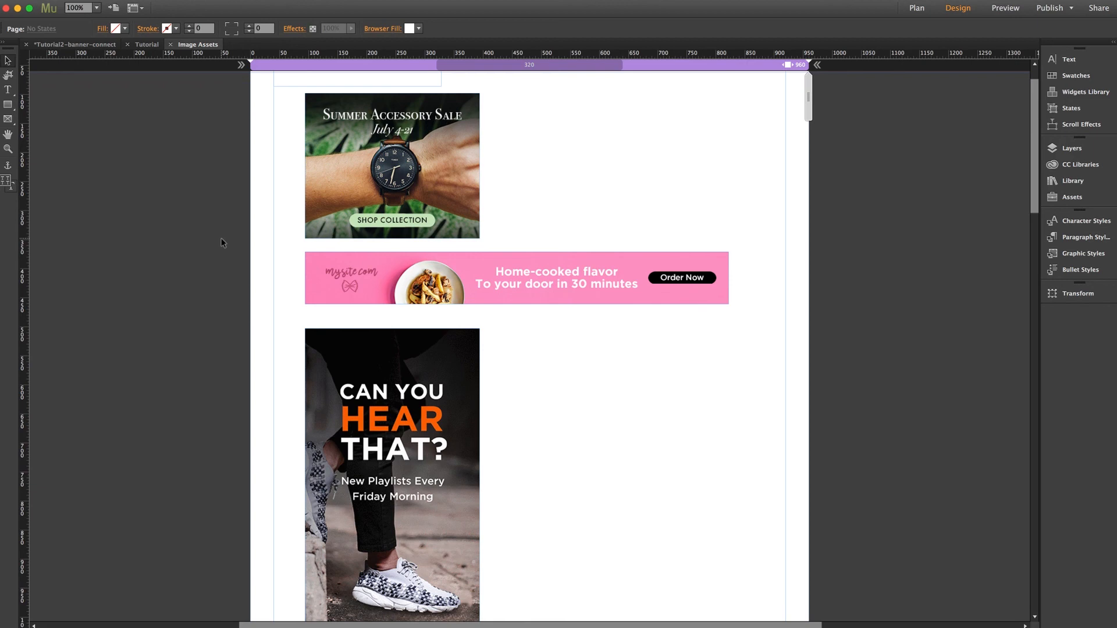
- Switch to the banner spreadsheet in the browser and inspect the third banner's image link
key(super+Tab)
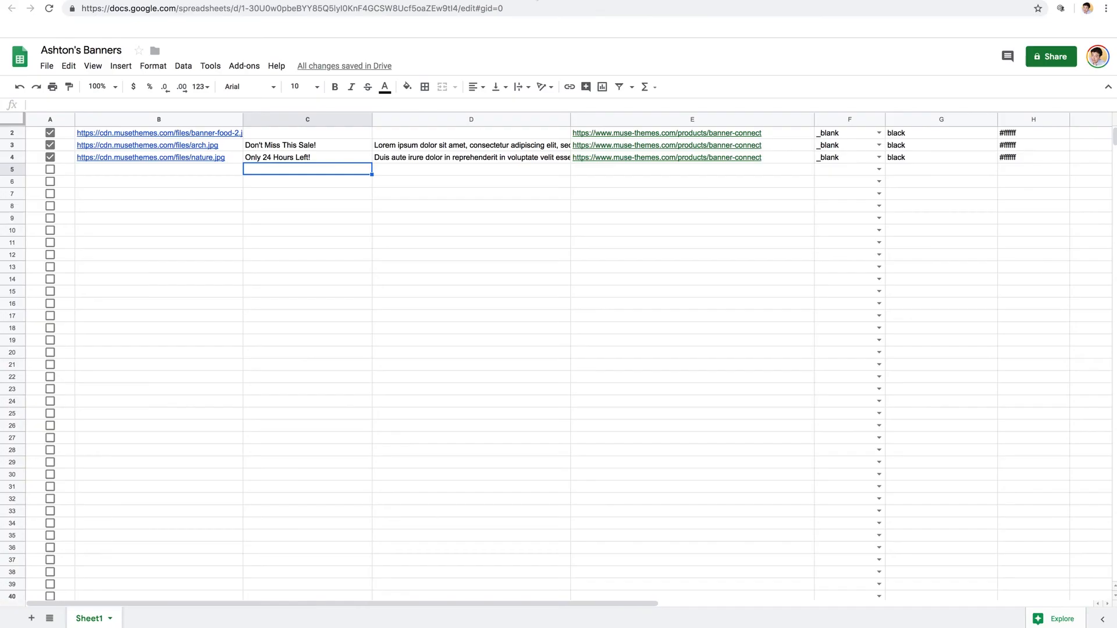
click(125, 158)
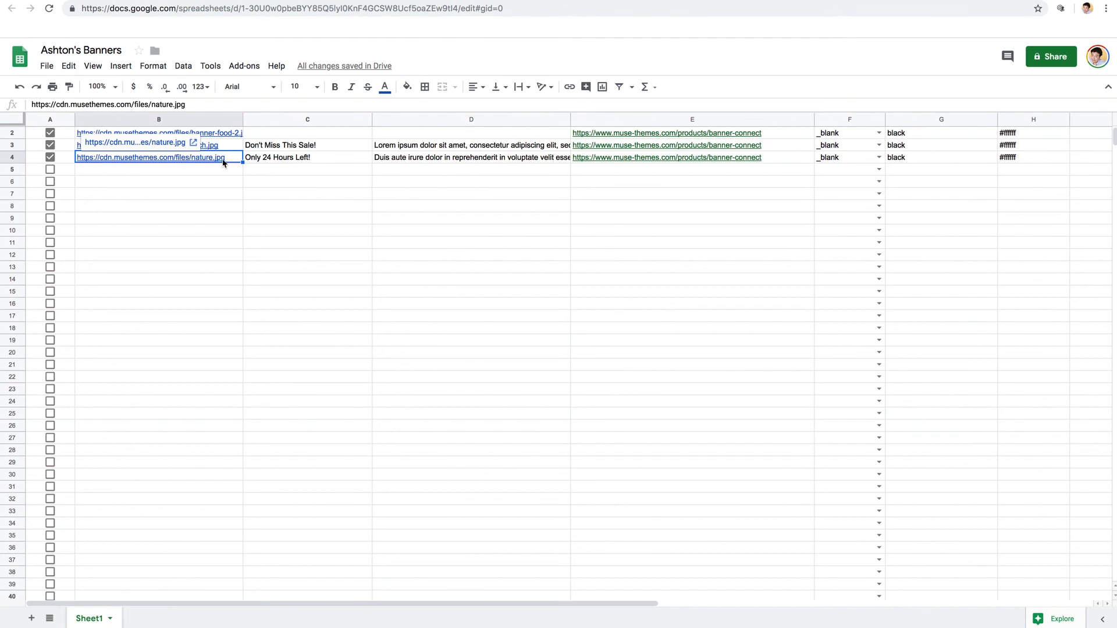
click(179, 192)
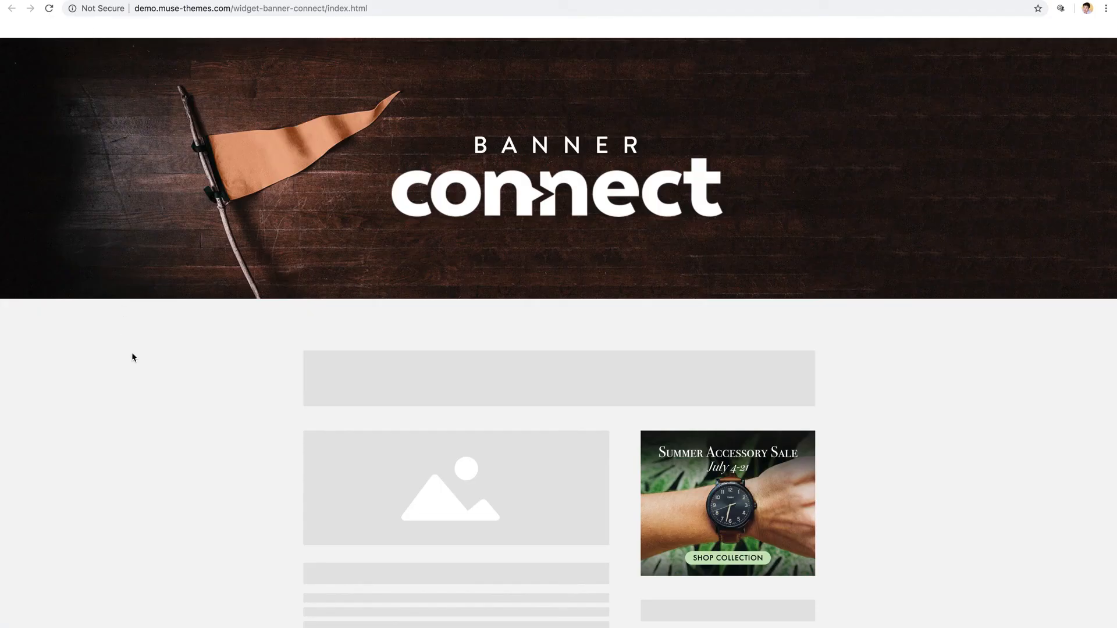
- Look over the sample banners on the live Banner Connect demo page
scroll(132, 354, down, 7)
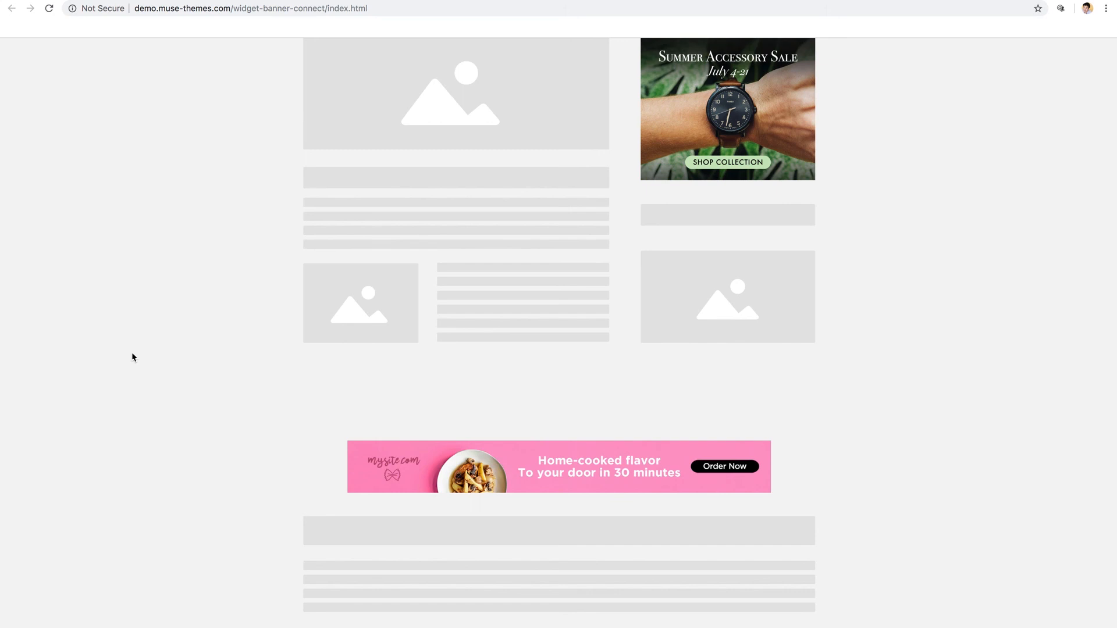
scroll(133, 356, up, 7)
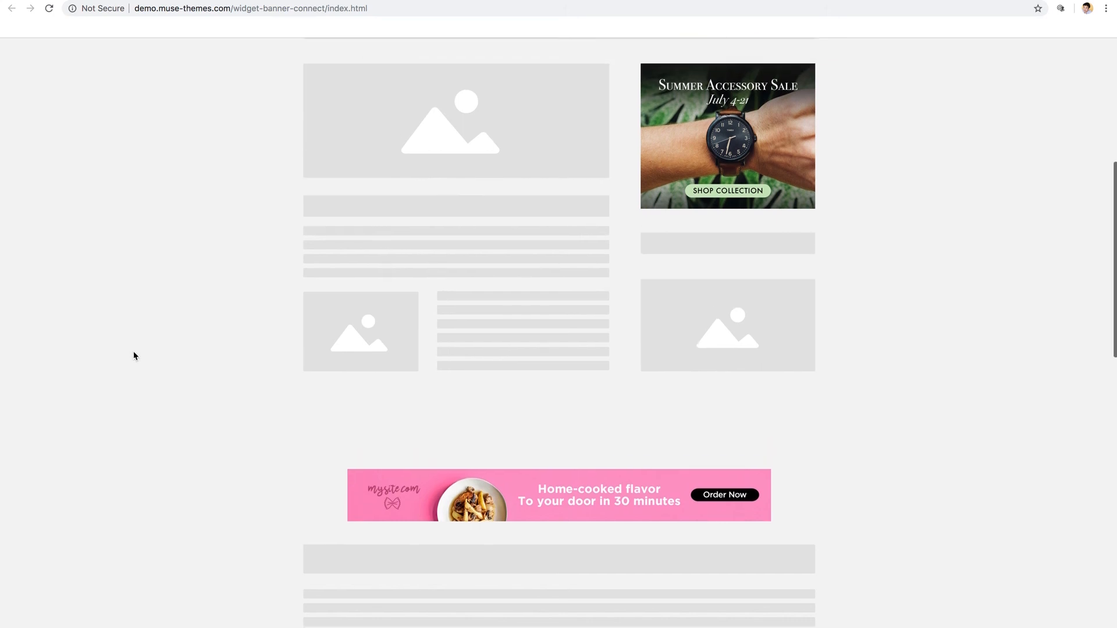